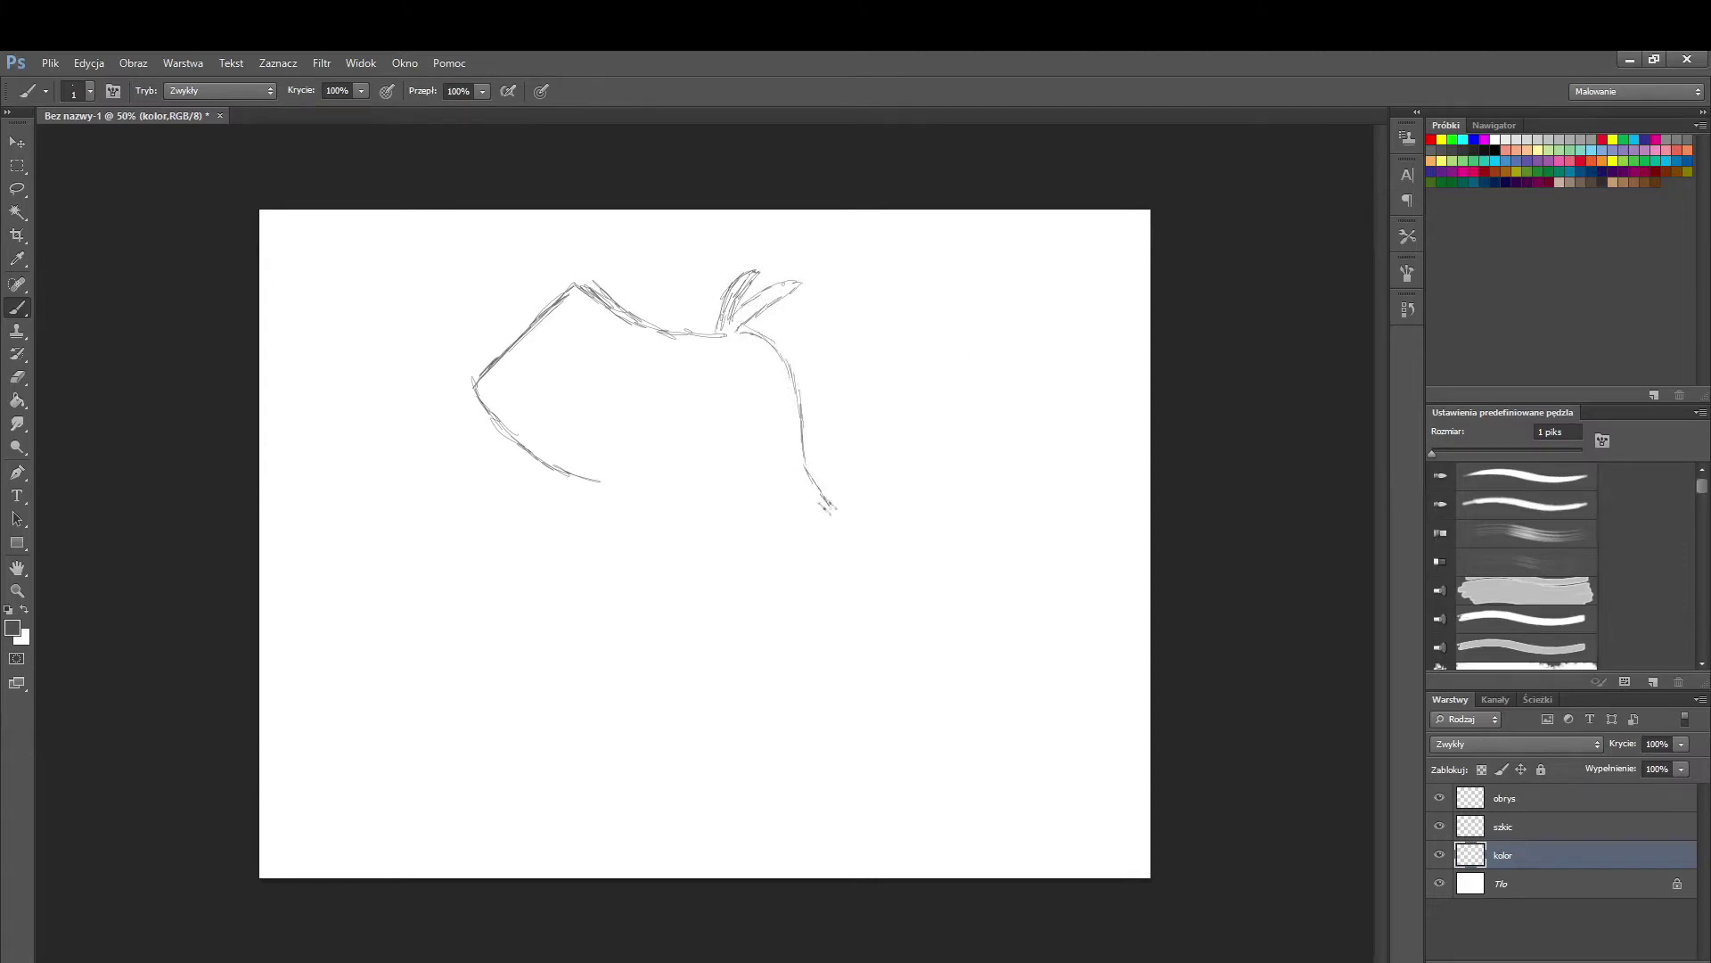
# Sketch the hair tips at the back of the head, the nape, the near ear and the jaw contour.
pyautogui.moveTo(796, 411); pyautogui.dragTo(819, 493)
pyautogui.moveTo(783, 350)
pyautogui.mouseDown()
pyautogui.moveTo(807, 554)
pyautogui.moveTo(716, 623)
pyautogui.mouseUp()
pyautogui.moveTo(714, 551); pyautogui.dragTo(719, 622)
pyautogui.moveTo(712, 548)
pyautogui.mouseDown()
pyautogui.moveTo(723, 689)
pyautogui.moveTo(729, 551)
pyautogui.moveTo(760, 519)
pyautogui.mouseUp()
pyautogui.moveTo(764, 506)
pyautogui.mouseDown()
pyautogui.moveTo(741, 470)
pyautogui.moveTo(701, 506)
pyautogui.mouseUp()
pyautogui.moveTo(742, 469)
pyautogui.mouseDown()
pyautogui.moveTo(763, 515)
pyautogui.moveTo(726, 550)
pyautogui.moveTo(687, 463)
pyautogui.moveTo(690, 482)
pyautogui.moveTo(560, 471)
pyautogui.moveTo(543, 575)
pyautogui.moveTo(624, 642)
pyautogui.moveTo(679, 579)
pyautogui.mouseUp()
# Erase the stray sketch line extending from the fringe across the face, and return to the brush.
pyautogui.click(17, 377)
pyautogui.rightClick(567, 449)
pyautogui.click(686, 495)
pyautogui.click(17, 308)
pyautogui.click(584, 447)
# Sketch the neck, the pointed open collar and both sloping shoulders, and reinforce the jawline.
pyautogui.moveTo(640, 637)
pyautogui.mouseDown()
pyautogui.moveTo(645, 715)
pyautogui.moveTo(700, 724)
pyautogui.moveTo(643, 723)
pyautogui.moveTo(639, 790)
pyautogui.mouseUp()
pyautogui.moveTo(645, 706); pyautogui.dragTo(634, 787)
pyautogui.moveTo(723, 643); pyautogui.dragTo(723, 685)
pyautogui.moveTo(724, 692); pyautogui.dragTo(654, 777)
pyautogui.moveTo(633, 700); pyautogui.dragTo(548, 760)
pyautogui.moveTo(727, 645)
pyautogui.mouseDown()
pyautogui.moveTo(764, 711)
pyautogui.moveTo(837, 766)
pyautogui.mouseUp()
pyautogui.moveTo(757, 699); pyautogui.dragTo(789, 729)
pyautogui.moveTo(676, 583); pyautogui.dragTo(631, 640)
# Sketch the pointed fringe strands falling over the forehead.
pyautogui.moveTo(681, 376); pyautogui.dragTo(688, 400)
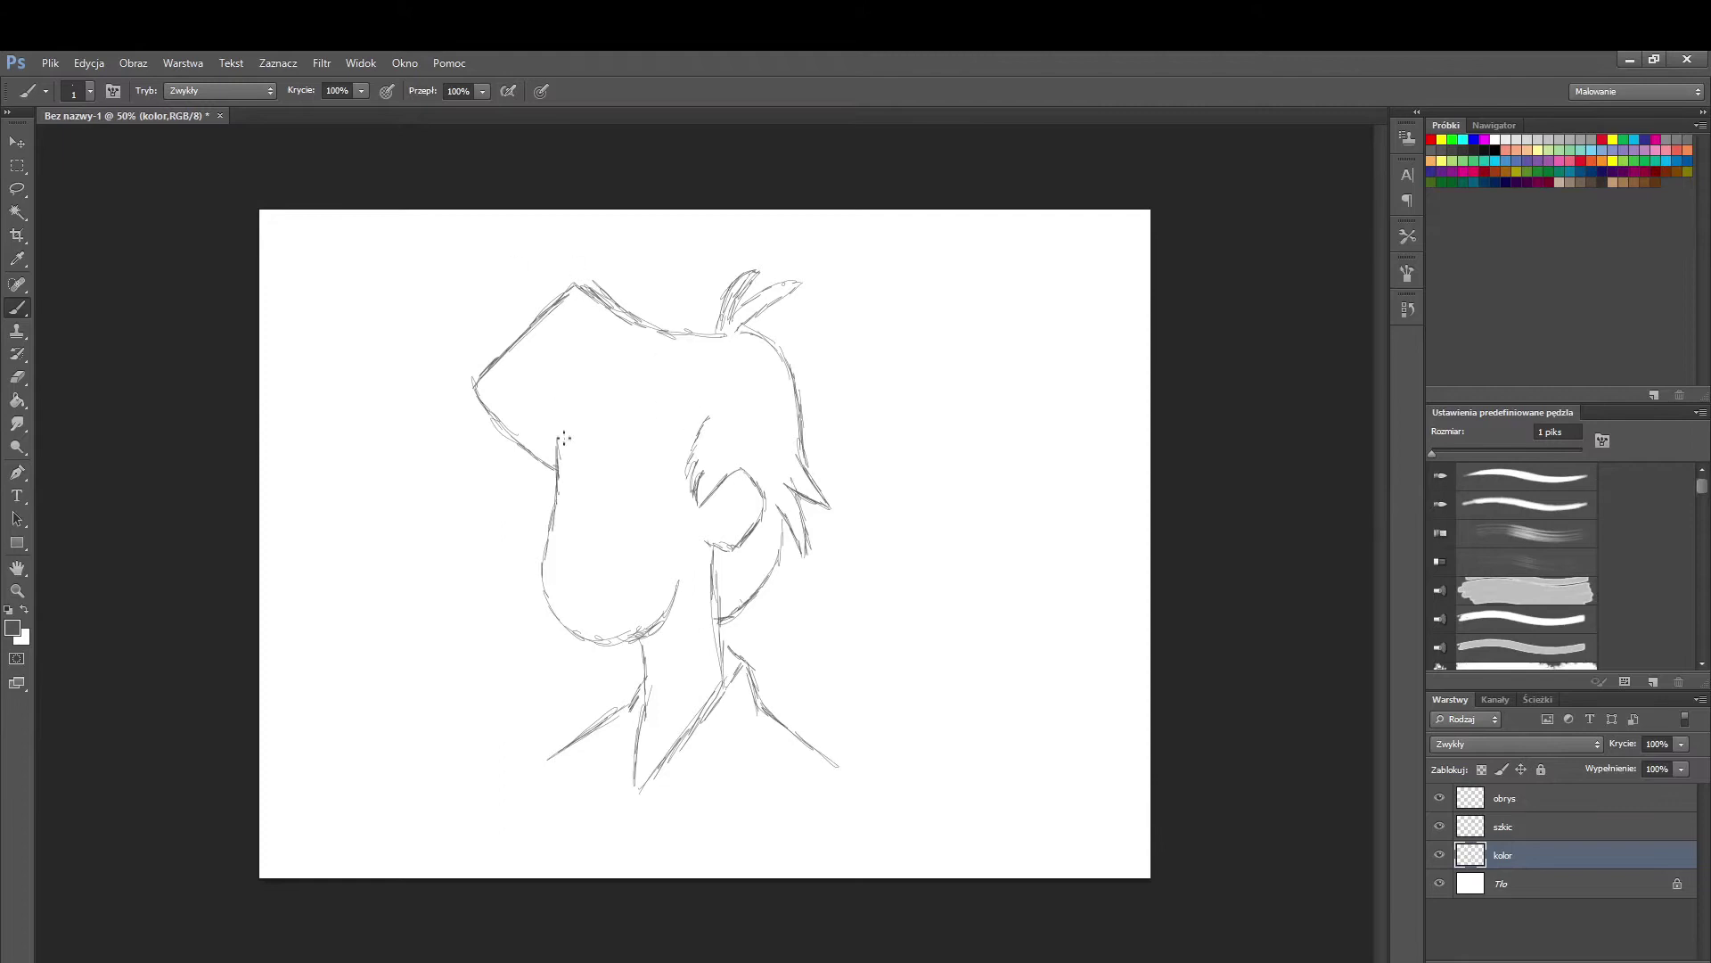
pyautogui.moveTo(556, 452)
pyautogui.mouseDown()
pyautogui.moveTo(581, 472)
pyautogui.moveTo(632, 468)
pyautogui.moveTo(594, 408)
pyautogui.mouseUp()
pyautogui.moveTo(594, 407); pyautogui.dragTo(659, 466)
pyautogui.moveTo(653, 462); pyautogui.dragTo(659, 376)
pyautogui.moveTo(660, 376)
pyautogui.mouseDown()
pyautogui.moveTo(736, 404)
pyautogui.moveTo(705, 394)
pyautogui.mouseUp()
pyautogui.moveTo(658, 378)
pyautogui.mouseDown()
pyautogui.moveTo(639, 453)
pyautogui.moveTo(593, 402)
pyautogui.mouseUp()
# Sketch the nose and wide grin, correct stray lines, and add short goatee strokes on the chin.
pyautogui.moveTo(600, 476)
pyautogui.mouseDown()
pyautogui.moveTo(615, 560)
pyautogui.moveTo(634, 547)
pyautogui.moveTo(606, 563)
pyautogui.moveTo(641, 575)
pyautogui.moveTo(676, 539)
pyautogui.moveTo(579, 619)
pyautogui.moveTo(658, 608)
pyautogui.moveTo(575, 635)
pyautogui.moveTo(638, 645)
pyautogui.moveTo(603, 645)
pyautogui.mouseUp()
pyautogui.click(20, 378)
pyautogui.click(19, 306)
pyautogui.moveTo(613, 632); pyautogui.dragTo(613, 646)
pyautogui.moveTo(620, 631); pyautogui.dragTo(621, 647)
pyautogui.moveTo(625, 630); pyautogui.dragTo(631, 646)
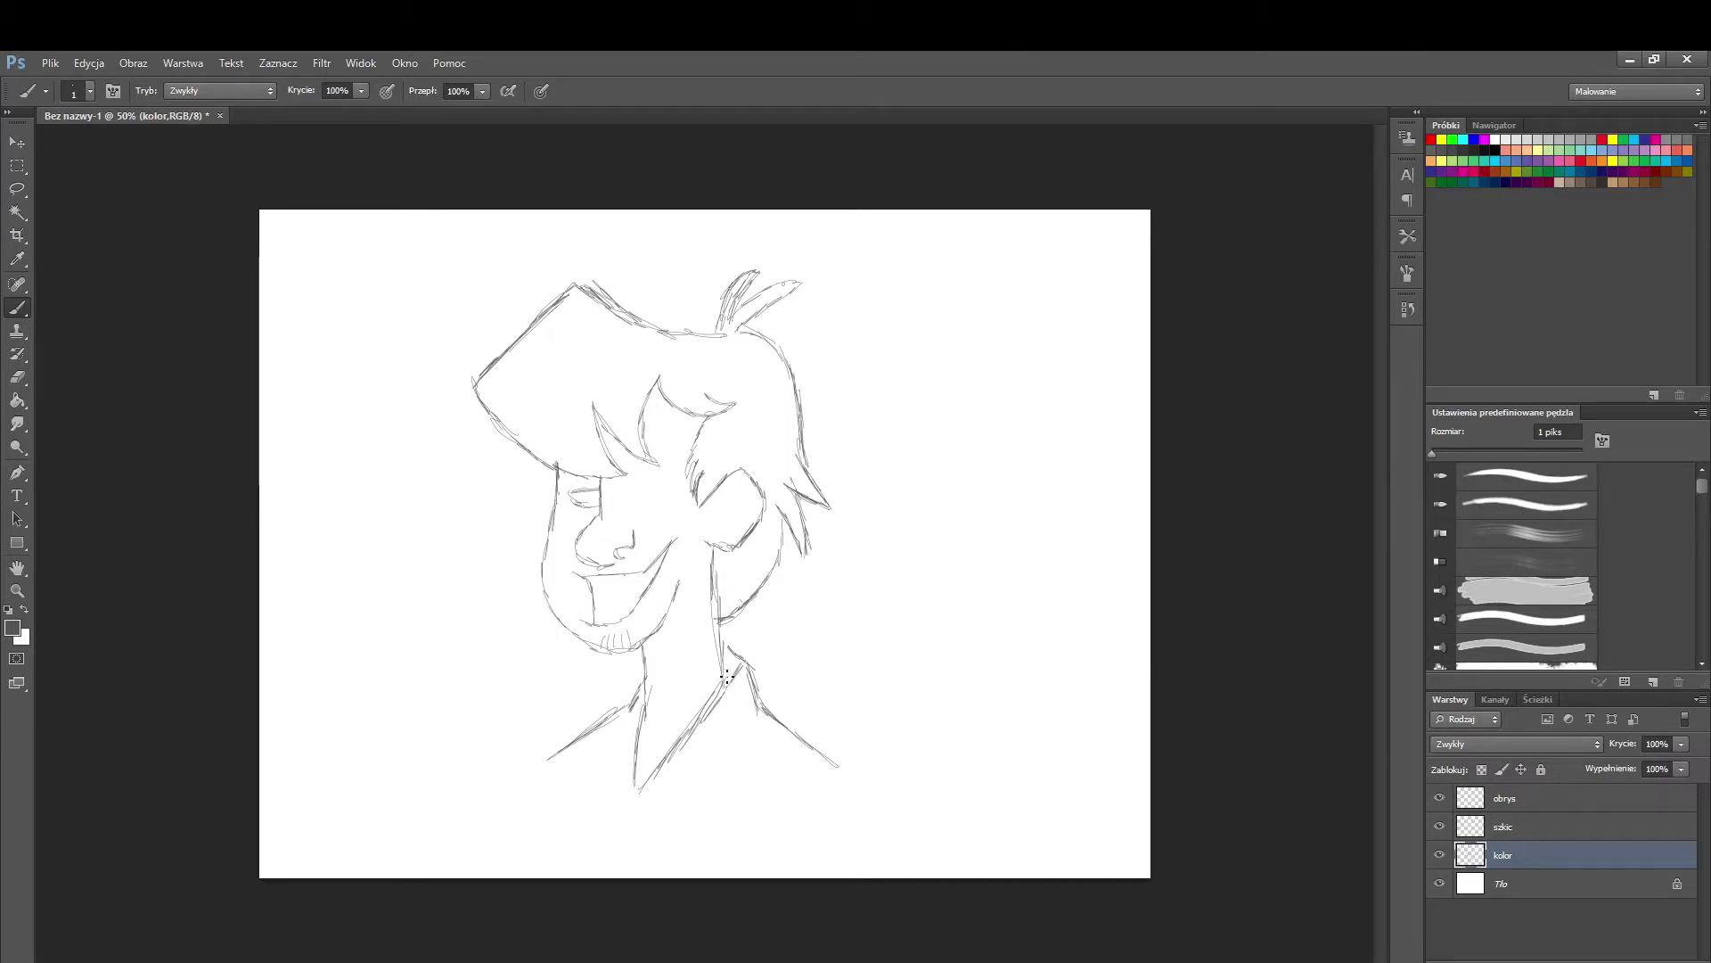
# Sketch both half-closed eyes, add the teeth and tongue inside the mouth, and shade the jaw.
pyautogui.moveTo(636, 484)
pyautogui.mouseDown()
pyautogui.moveTo(668, 493)
pyautogui.moveTo(637, 486)
pyautogui.mouseUp()
pyautogui.moveTo(631, 490); pyautogui.dragTo(658, 487)
pyautogui.click(25, 379)
pyautogui.click(591, 497)
pyautogui.press('b')
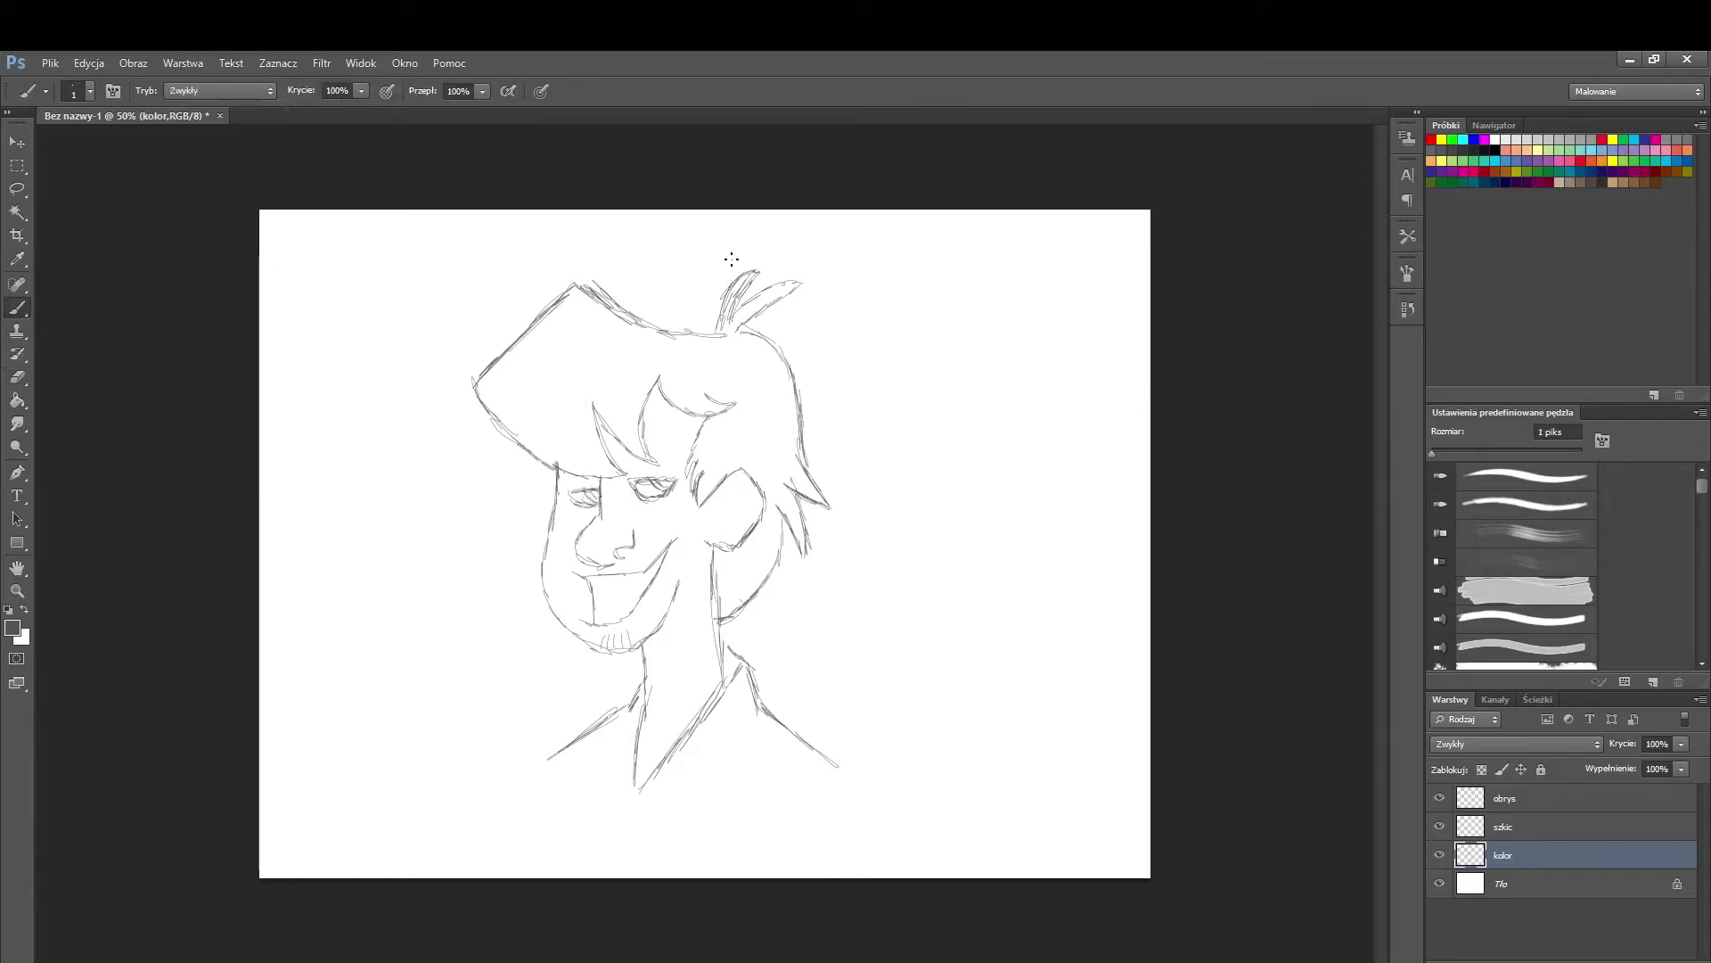
pyautogui.moveTo(571, 570)
pyautogui.mouseDown()
pyautogui.moveTo(595, 579)
pyautogui.moveTo(674, 538)
pyautogui.moveTo(599, 620)
pyautogui.mouseUp()
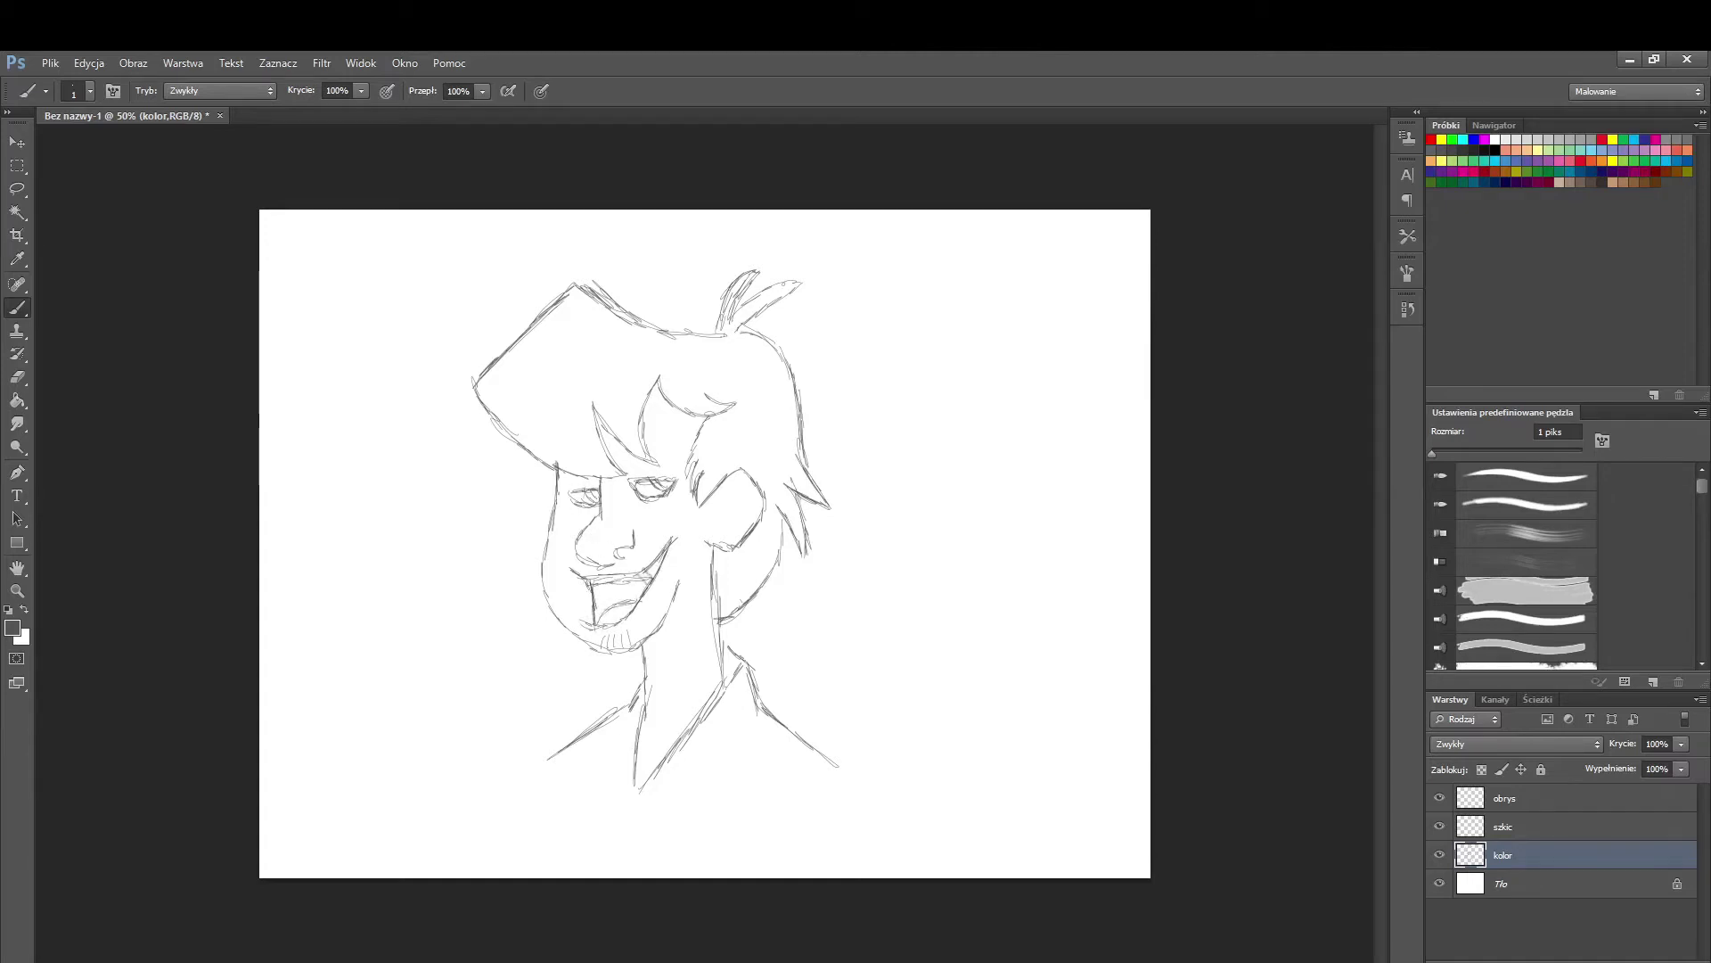
pyautogui.moveTo(678, 581); pyautogui.dragTo(640, 637)
# Sketch the near ear's inner fold, the far ear and both thick eyebrows.
pyautogui.moveTo(724, 490)
pyautogui.mouseDown()
pyautogui.moveTo(740, 475)
pyautogui.moveTo(724, 539)
pyautogui.moveTo(736, 501)
pyautogui.mouseUp()
pyautogui.moveTo(535, 462); pyautogui.dragTo(540, 530)
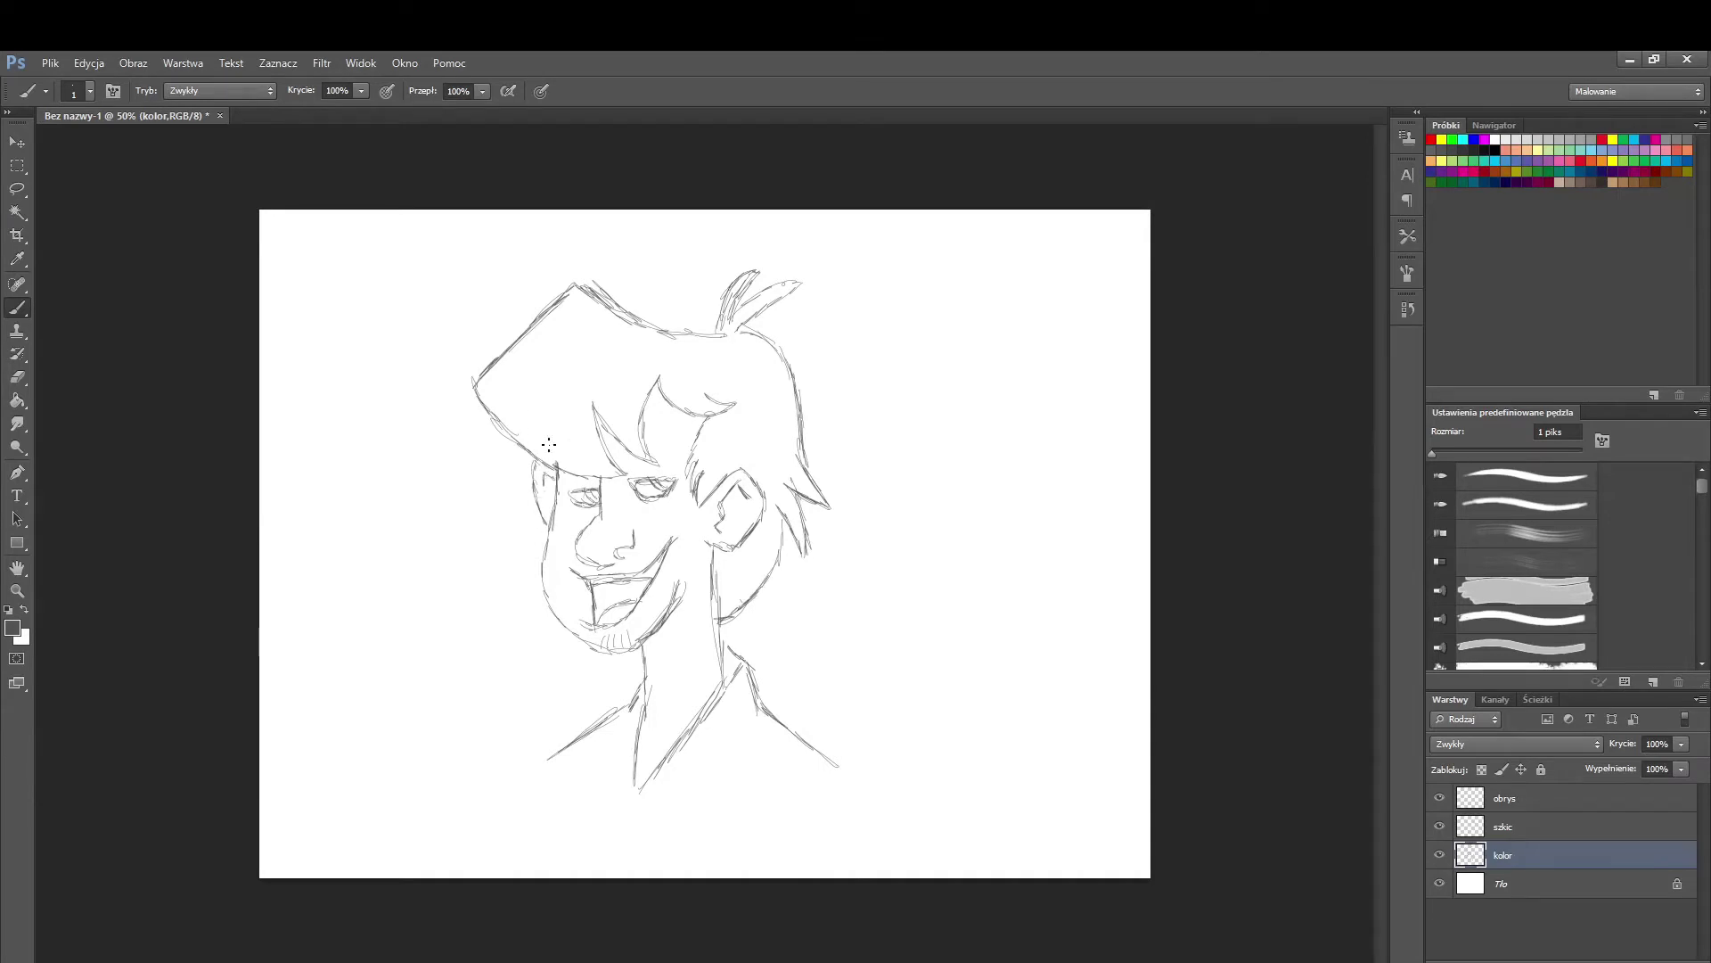
pyautogui.moveTo(594, 407)
pyautogui.mouseDown()
pyautogui.moveTo(599, 435)
pyautogui.moveTo(554, 463)
pyautogui.moveTo(596, 411)
pyautogui.moveTo(687, 436)
pyautogui.moveTo(669, 415)
pyautogui.mouseUp()
pyautogui.moveTo(594, 421); pyautogui.dragTo(581, 439)
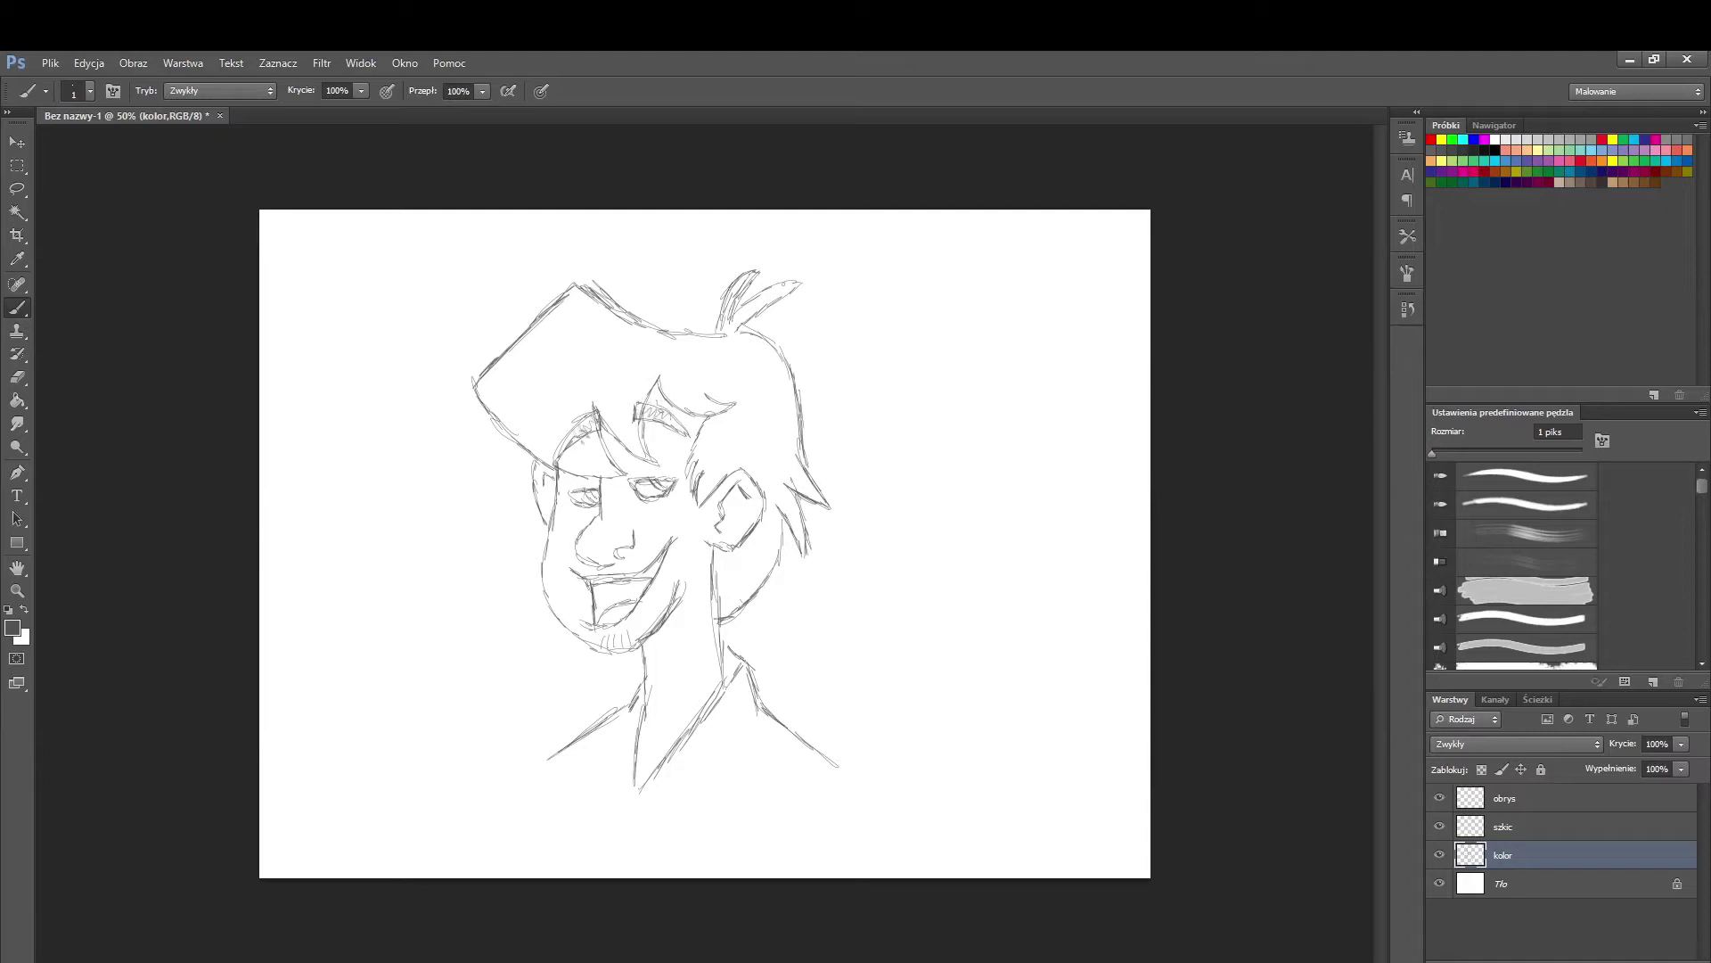
# On the obrys layer, prepare an 8 px brush with black as the foreground colour.
pyautogui.click(1522, 802)
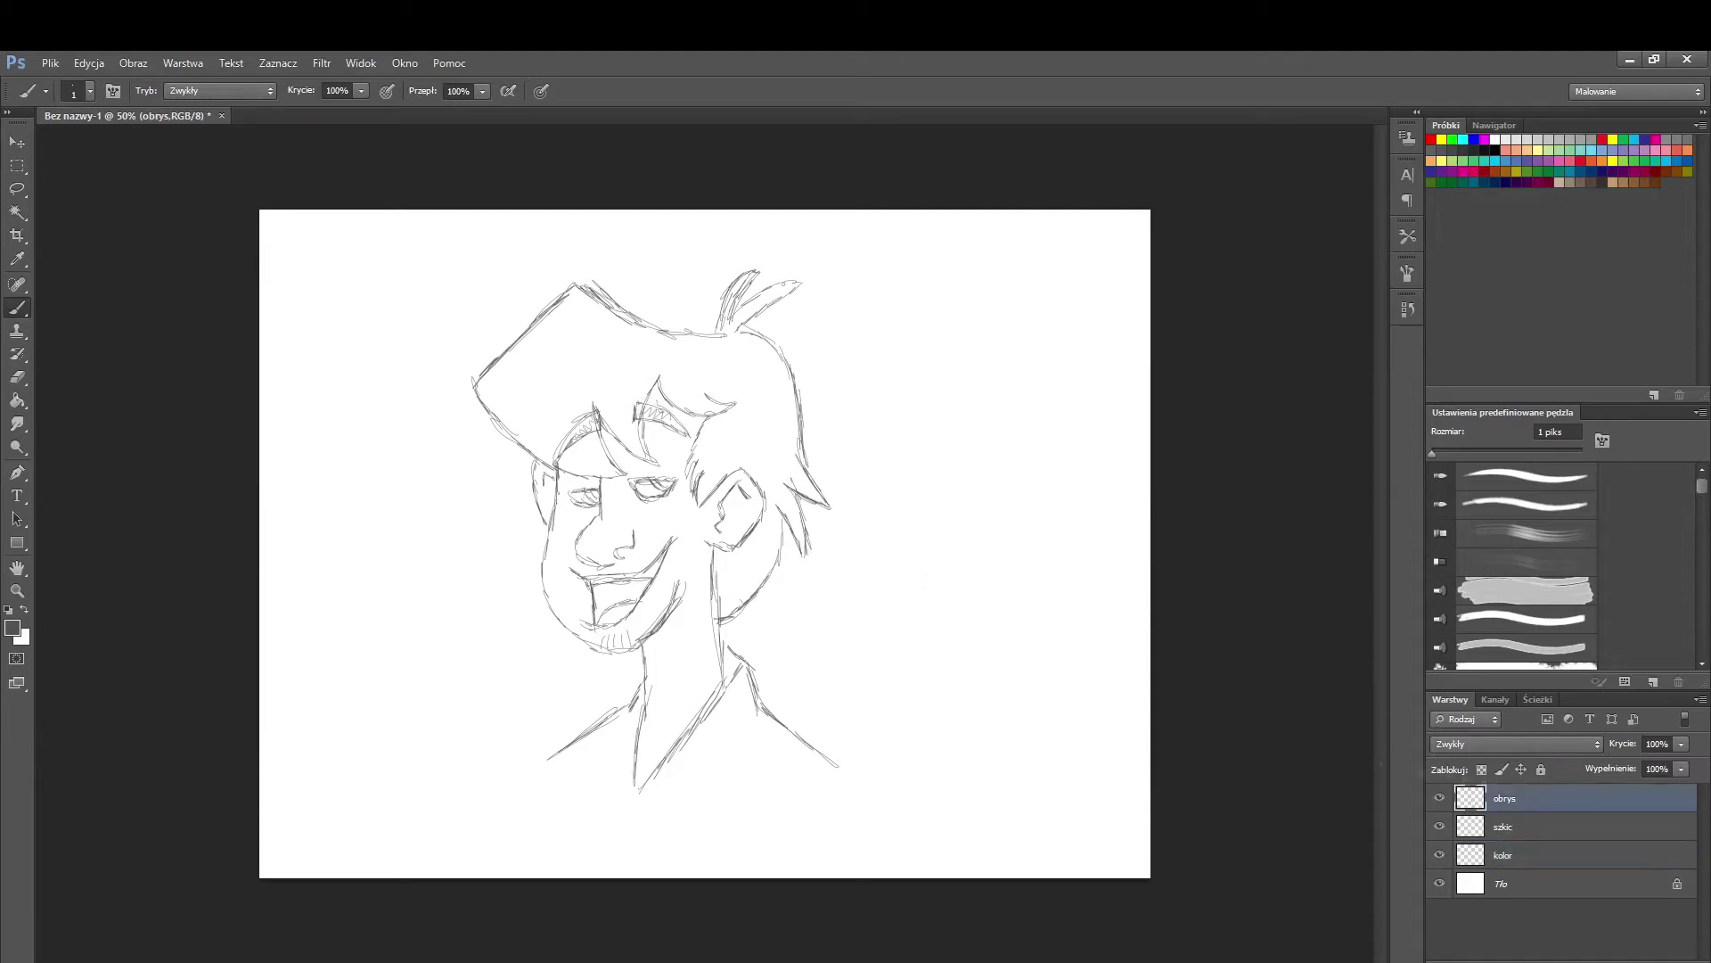
pyautogui.rightClick(723, 553)
pyautogui.moveTo(741, 598); pyautogui.dragTo(745, 598)
pyautogui.click(13, 627)
pyautogui.click(540, 736)
pyautogui.press('Return')
# Ink the main contours of the hair, near ear, jaw, neck, collar and shoulders over the sketch.
pyautogui.moveTo(708, 416); pyautogui.dragTo(698, 499)
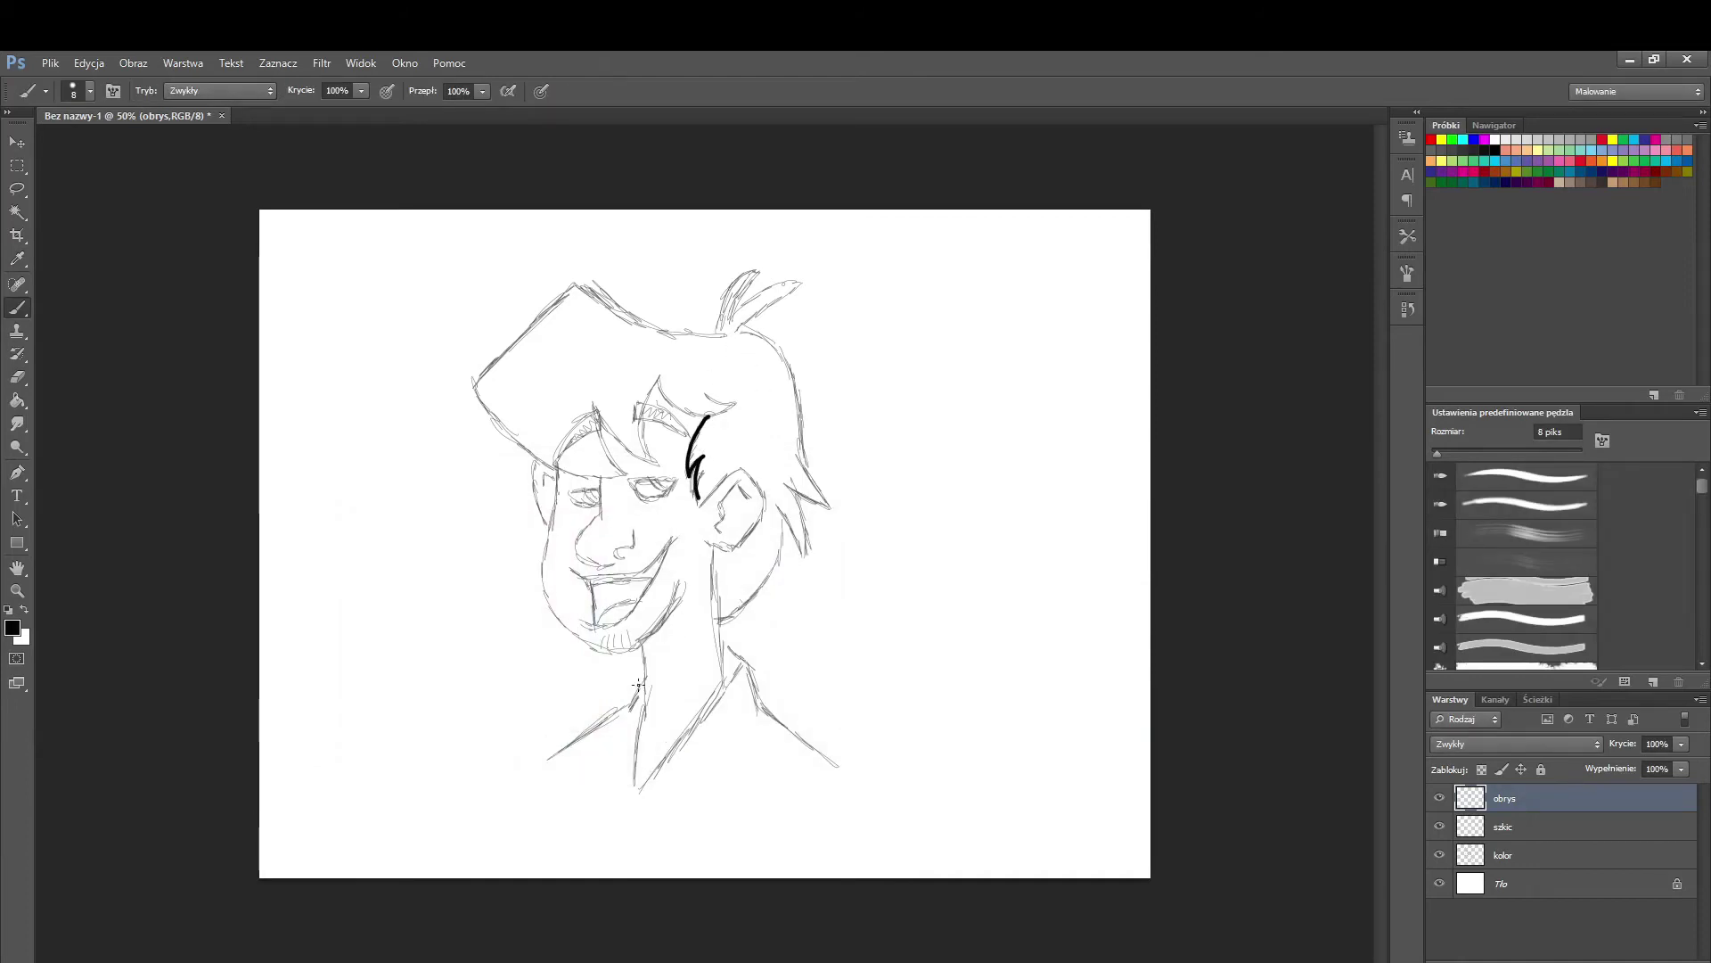
pyautogui.moveTo(698, 499)
pyautogui.mouseDown()
pyautogui.moveTo(744, 467)
pyautogui.moveTo(766, 497)
pyautogui.moveTo(721, 549)
pyautogui.moveTo(741, 489)
pyautogui.moveTo(714, 552)
pyautogui.moveTo(721, 674)
pyautogui.moveTo(741, 662)
pyautogui.moveTo(640, 790)
pyautogui.moveTo(641, 647)
pyautogui.moveTo(633, 696)
pyautogui.moveTo(550, 759)
pyautogui.mouseUp()
pyautogui.moveTo(743, 664)
pyautogui.mouseDown()
pyautogui.moveTo(760, 713)
pyautogui.moveTo(832, 762)
pyautogui.mouseUp()
pyautogui.moveTo(684, 587)
pyautogui.mouseDown()
pyautogui.moveTo(635, 646)
pyautogui.moveTo(575, 640)
pyautogui.moveTo(552, 611)
pyautogui.moveTo(550, 521)
pyautogui.moveTo(600, 431)
pyautogui.moveTo(626, 472)
pyautogui.moveTo(546, 464)
pyautogui.moveTo(473, 388)
pyautogui.moveTo(578, 287)
pyautogui.moveTo(633, 321)
pyautogui.moveTo(716, 329)
pyautogui.moveTo(760, 267)
pyautogui.moveTo(734, 315)
pyautogui.mouseUp()
pyautogui.moveTo(735, 316)
pyautogui.mouseDown()
pyautogui.moveTo(793, 281)
pyautogui.moveTo(734, 329)
pyautogui.moveTo(830, 505)
pyautogui.moveTo(782, 486)
pyautogui.moveTo(805, 557)
pyautogui.moveTo(718, 622)
pyautogui.mouseUp()
# Ink the eyebrows and the fringe strands, clearing unwanted line overlaps with the eraser.
pyautogui.moveTo(597, 428)
pyautogui.mouseDown()
pyautogui.moveTo(558, 461)
pyautogui.moveTo(595, 408)
pyautogui.moveTo(649, 400)
pyautogui.moveTo(691, 435)
pyautogui.mouseUp()
pyautogui.click(20, 382)
pyautogui.rightClick(687, 484)
pyautogui.press('Escape')
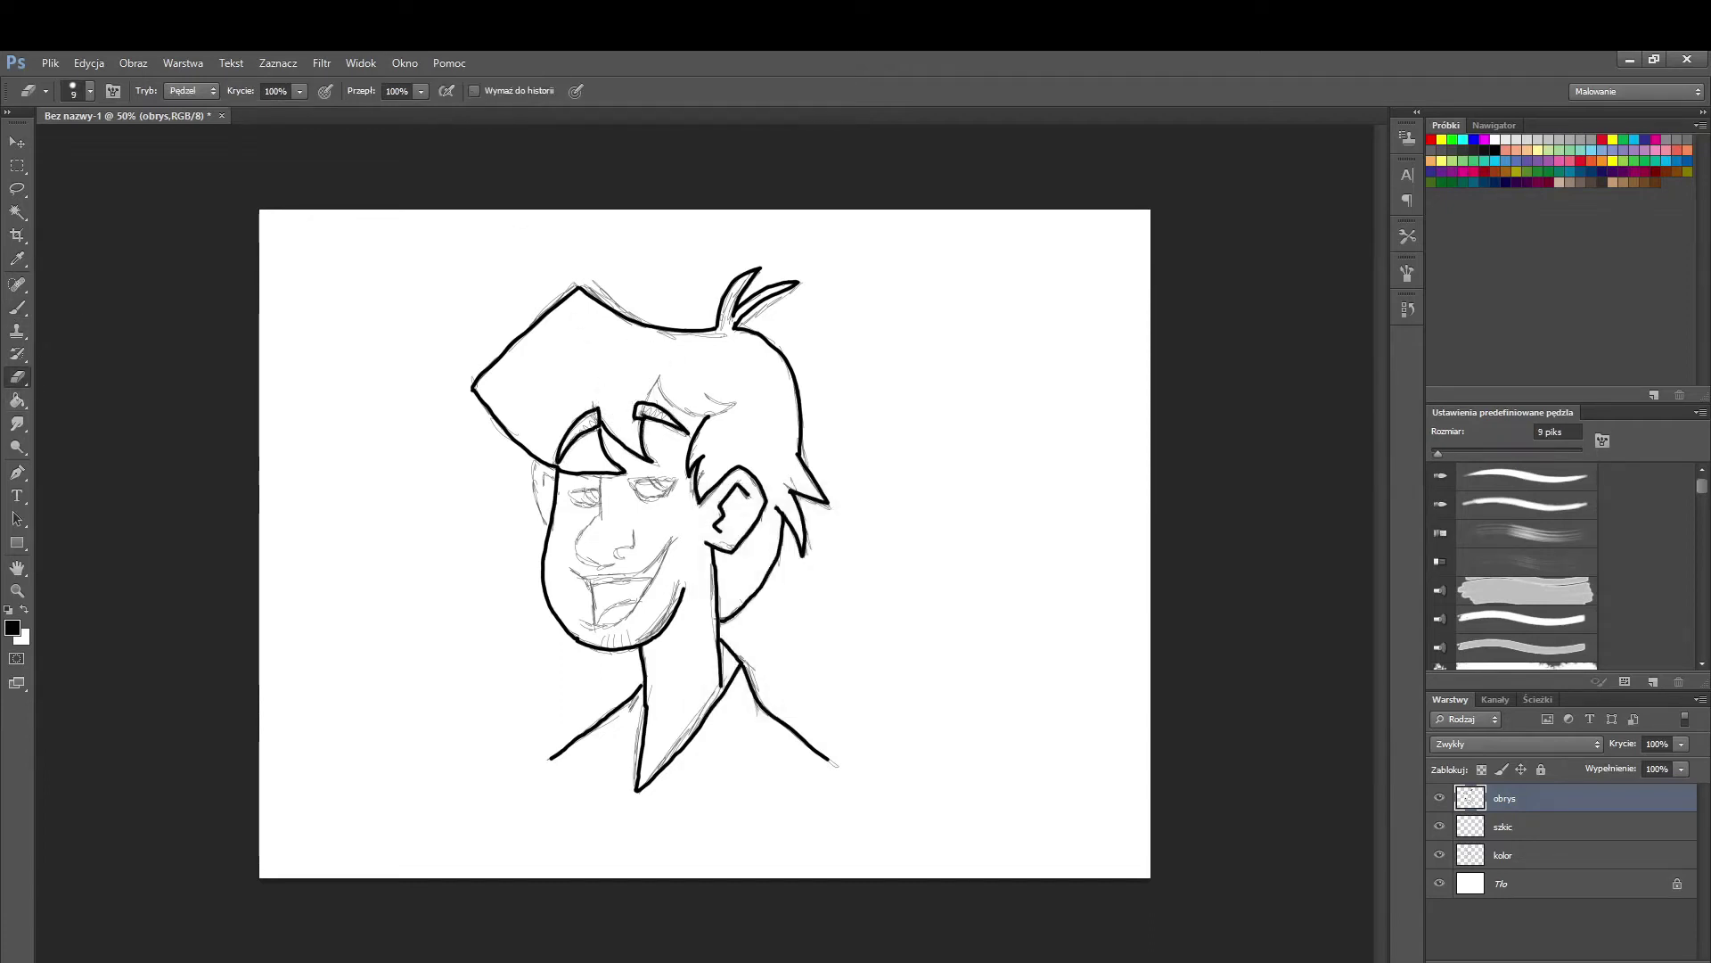
pyautogui.click(17, 307)
pyautogui.moveTo(642, 407); pyautogui.dragTo(661, 377)
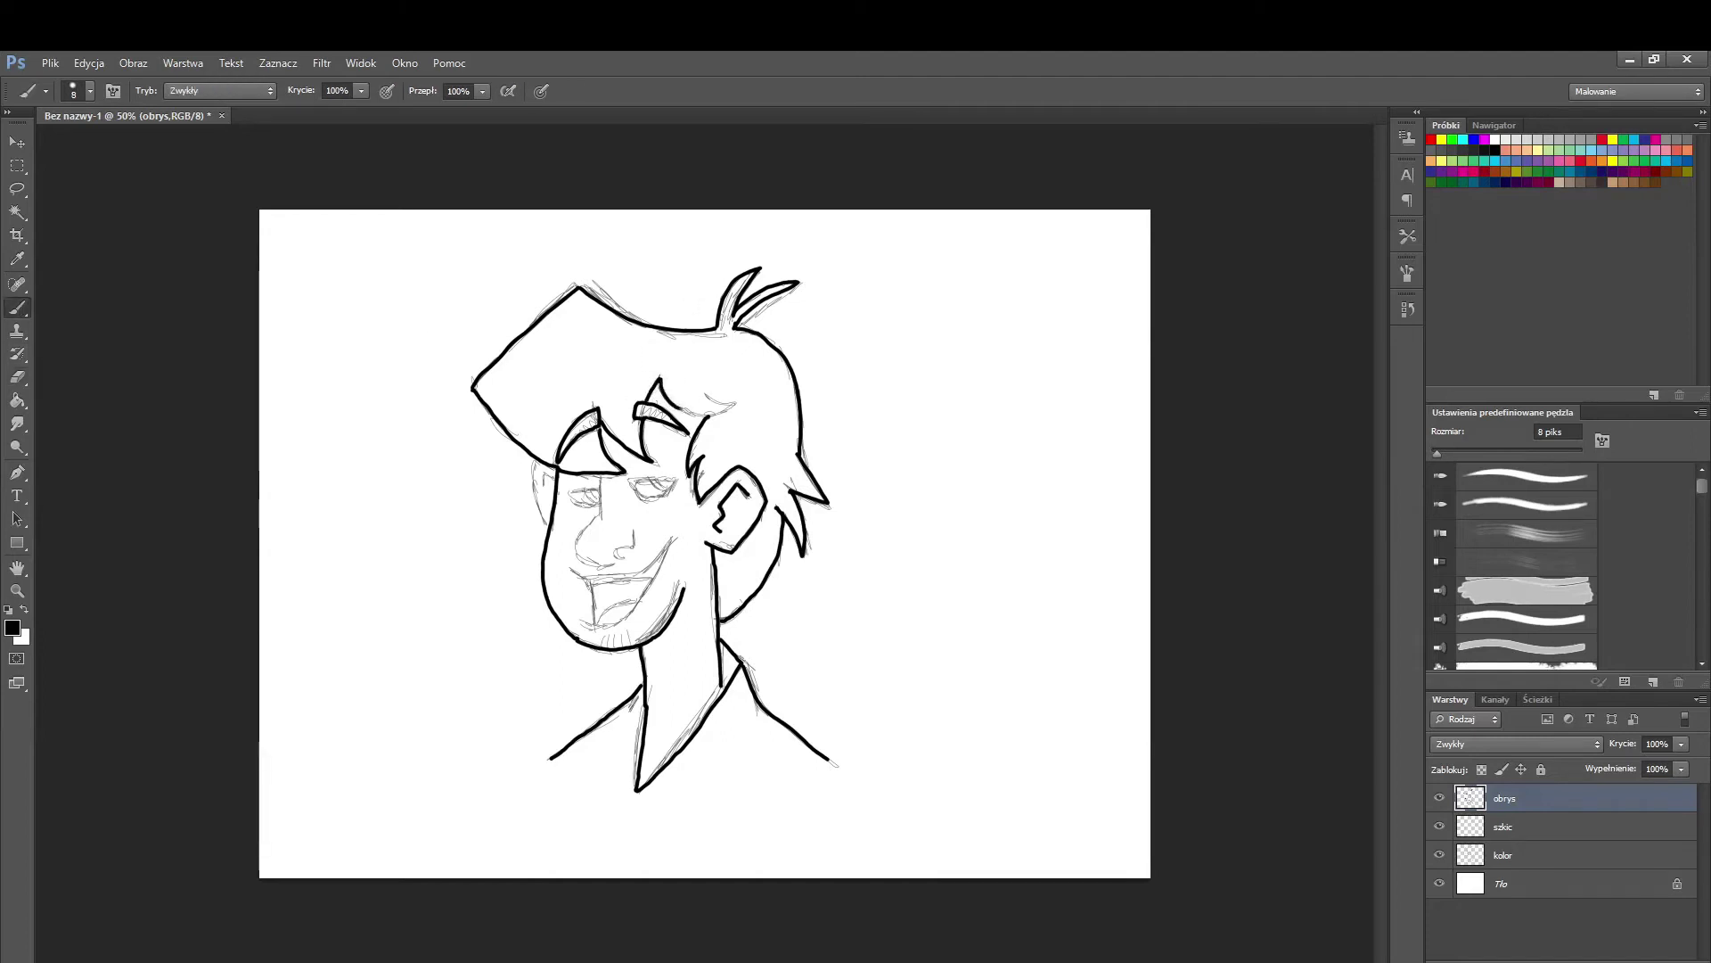
# Ink the nose, both half-closed eyes and the far ear over the sketch.
pyautogui.moveTo(599, 473); pyautogui.dragTo(624, 557)
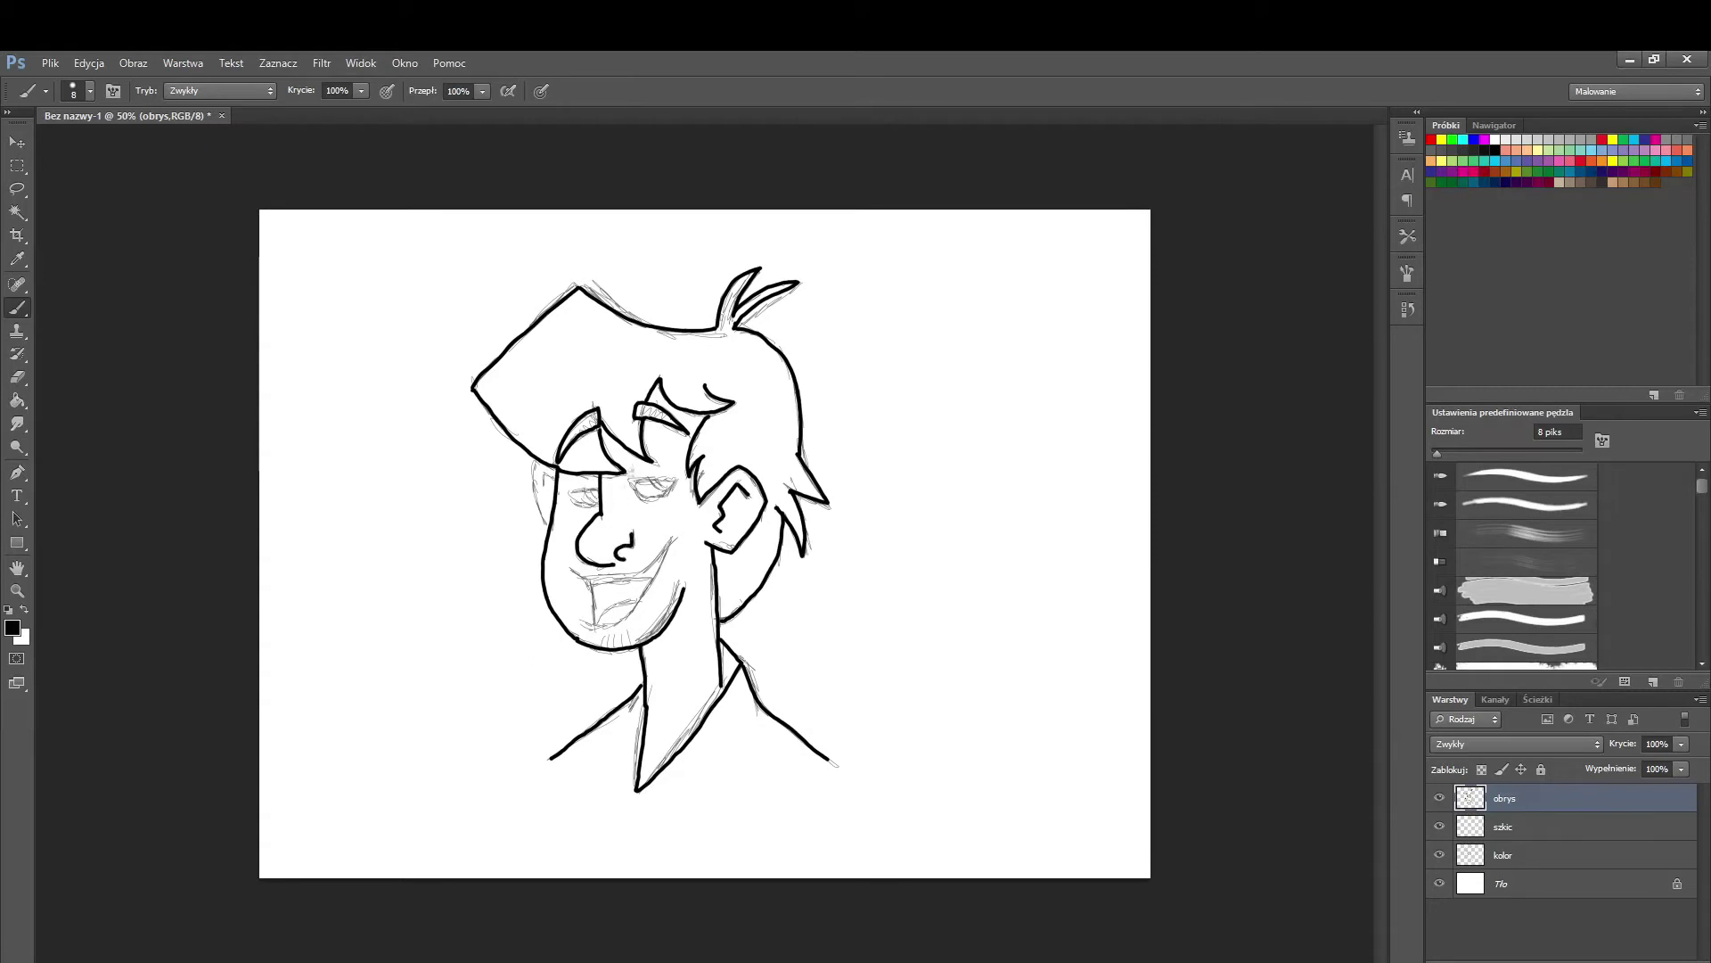
pyautogui.moveTo(678, 481); pyautogui.dragTo(626, 482)
pyautogui.rightClick(658, 489)
pyautogui.click(1173, 331)
pyautogui.moveTo(598, 497)
pyautogui.mouseDown()
pyautogui.moveTo(567, 484)
pyautogui.moveTo(603, 483)
pyautogui.mouseUp()
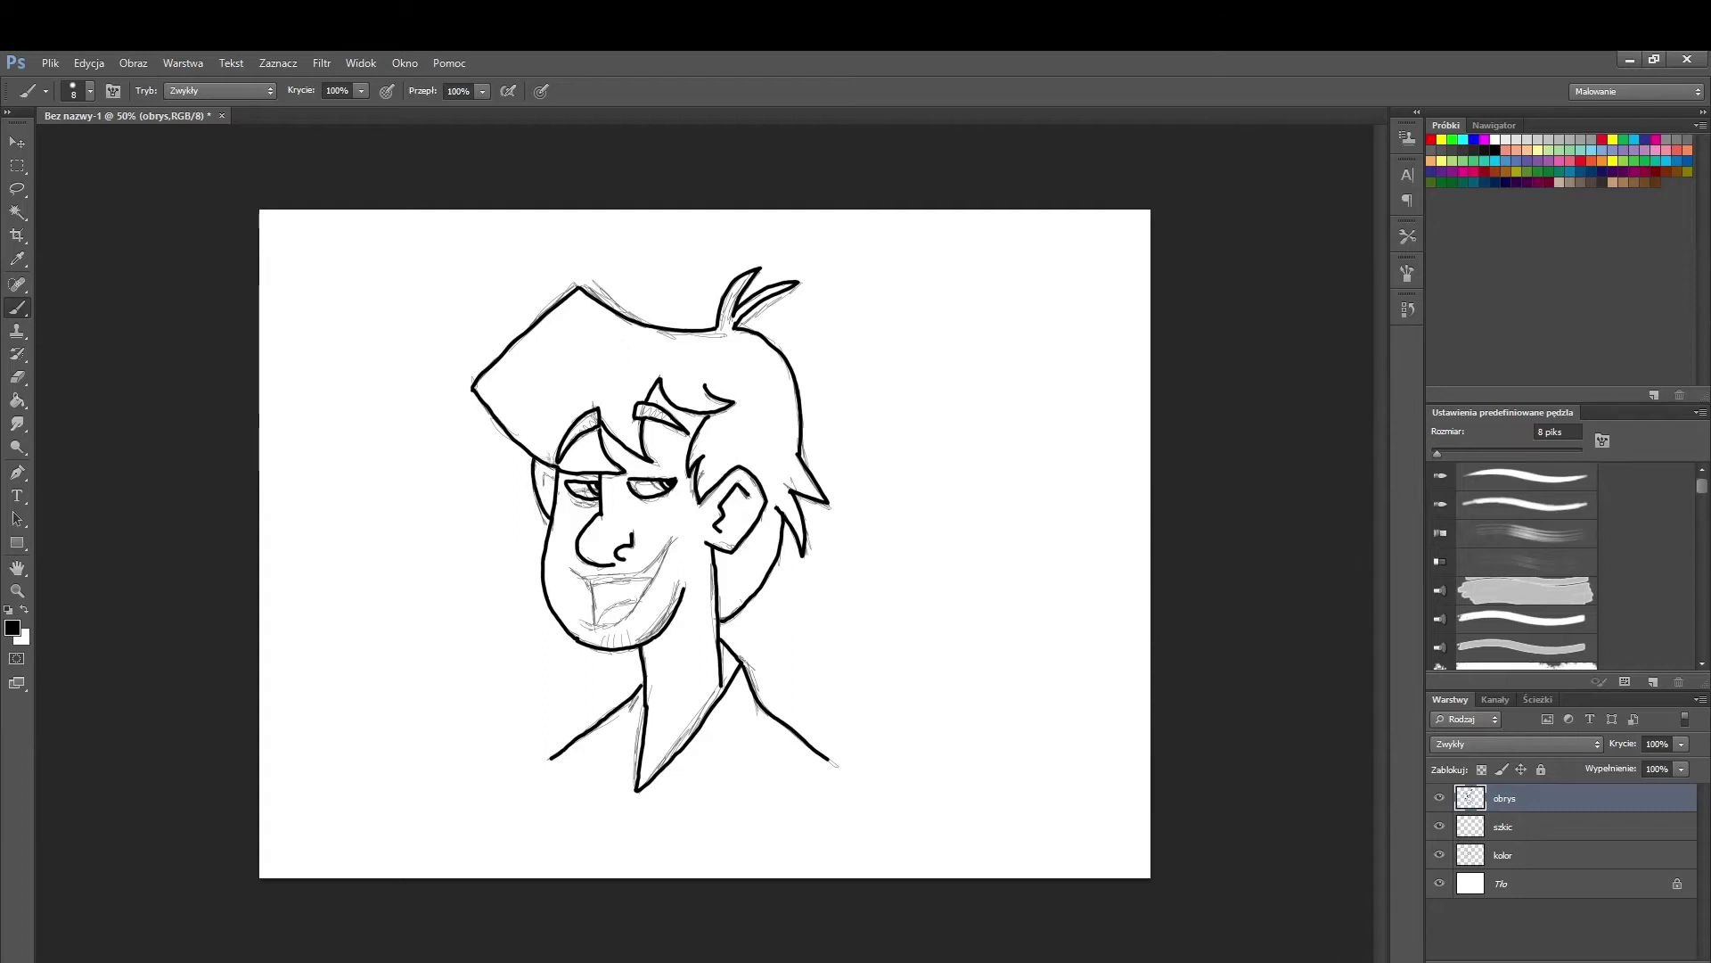
# Ink the grinning mouth with its teeth line and tongue, tidying the lines with the eraser.
pyautogui.moveTo(575, 570)
pyautogui.mouseDown()
pyautogui.moveTo(637, 568)
pyautogui.moveTo(673, 537)
pyautogui.moveTo(595, 624)
pyautogui.mouseUp()
pyautogui.press('e')
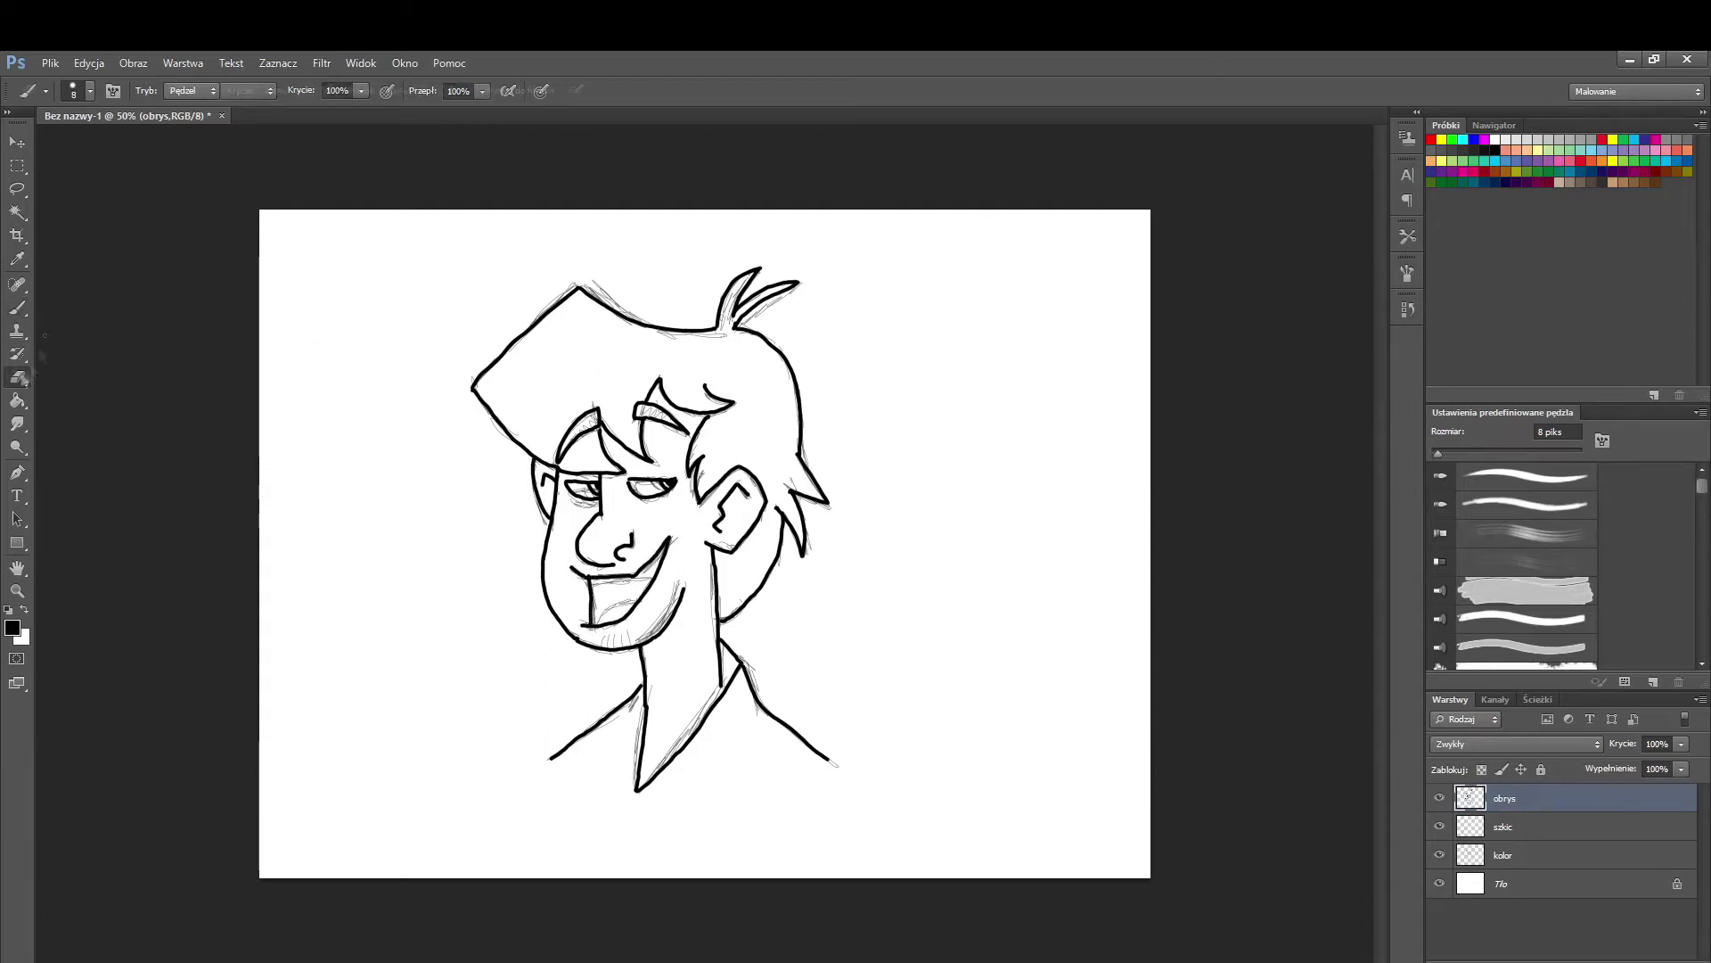
pyautogui.press('b')
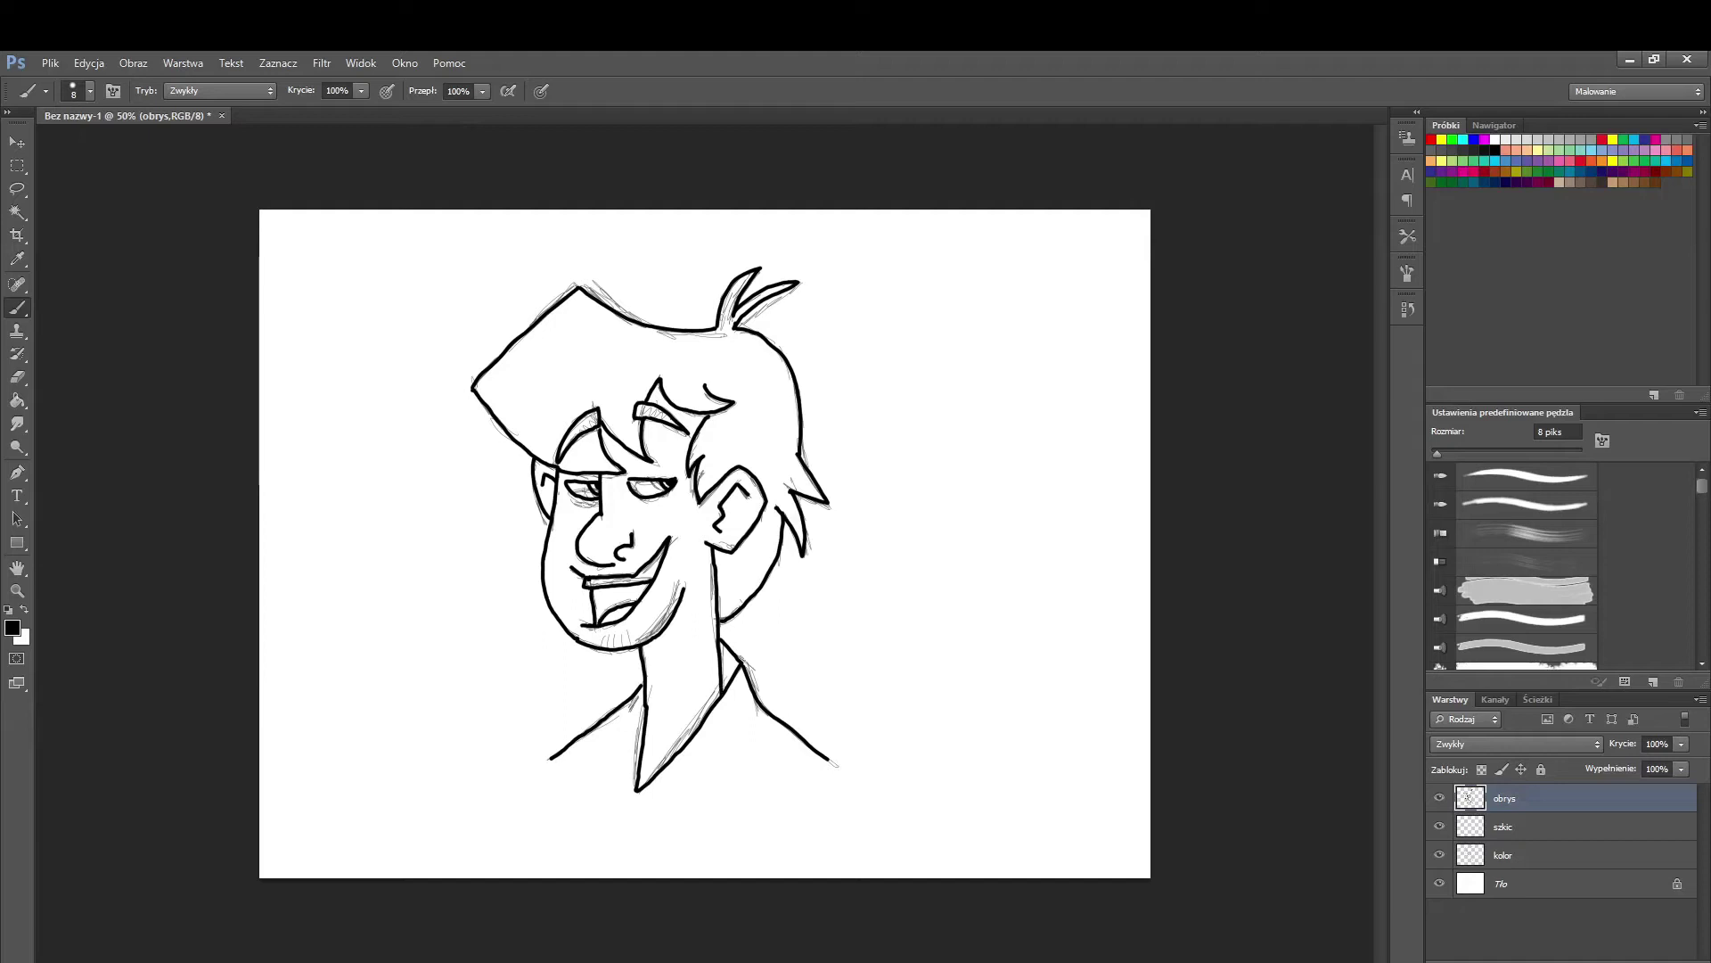
# Check which layer holds the pencil sketch and hide it, leaving the inked outline visible.
pyautogui.click(1439, 798)
pyautogui.click(1439, 798)
pyautogui.click(1439, 854)
pyautogui.click(1439, 826)
pyautogui.click(1440, 826)
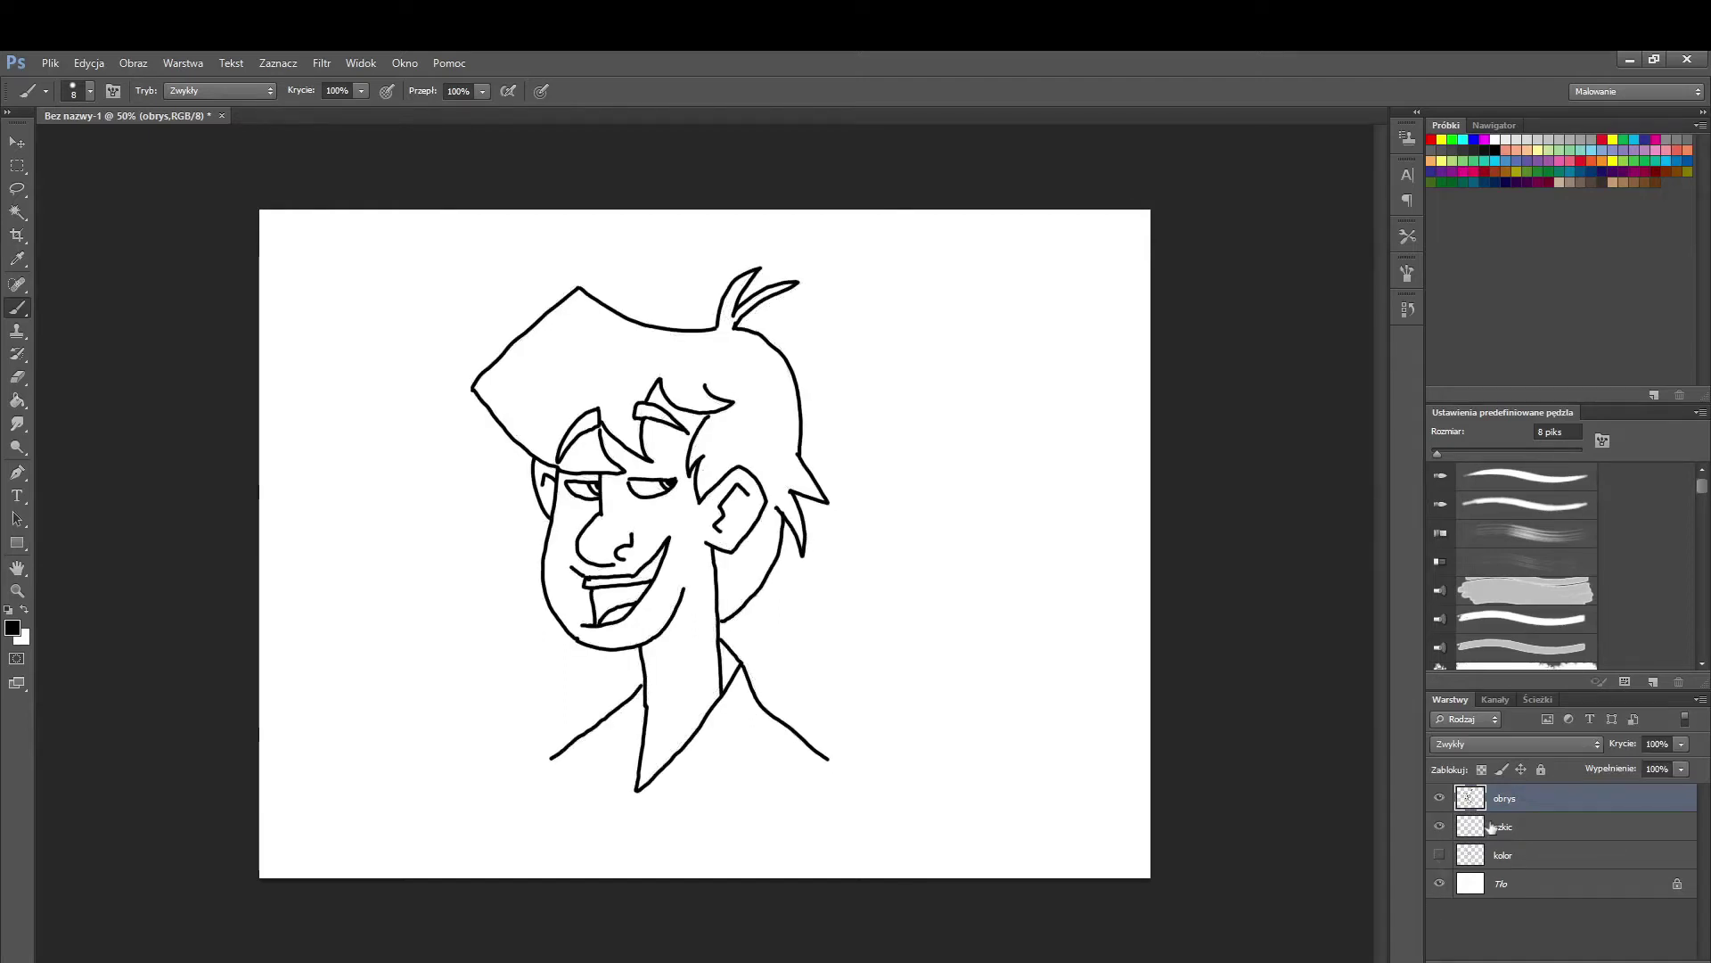
# Rename the szkic layer as kolor and the hidden sketch layer as szkic, and make kolor active.
pyautogui.doubleClick(1503, 826)
pyautogui.write('kolor')
pyautogui.press('Tab')
pyautogui.write('szkic')
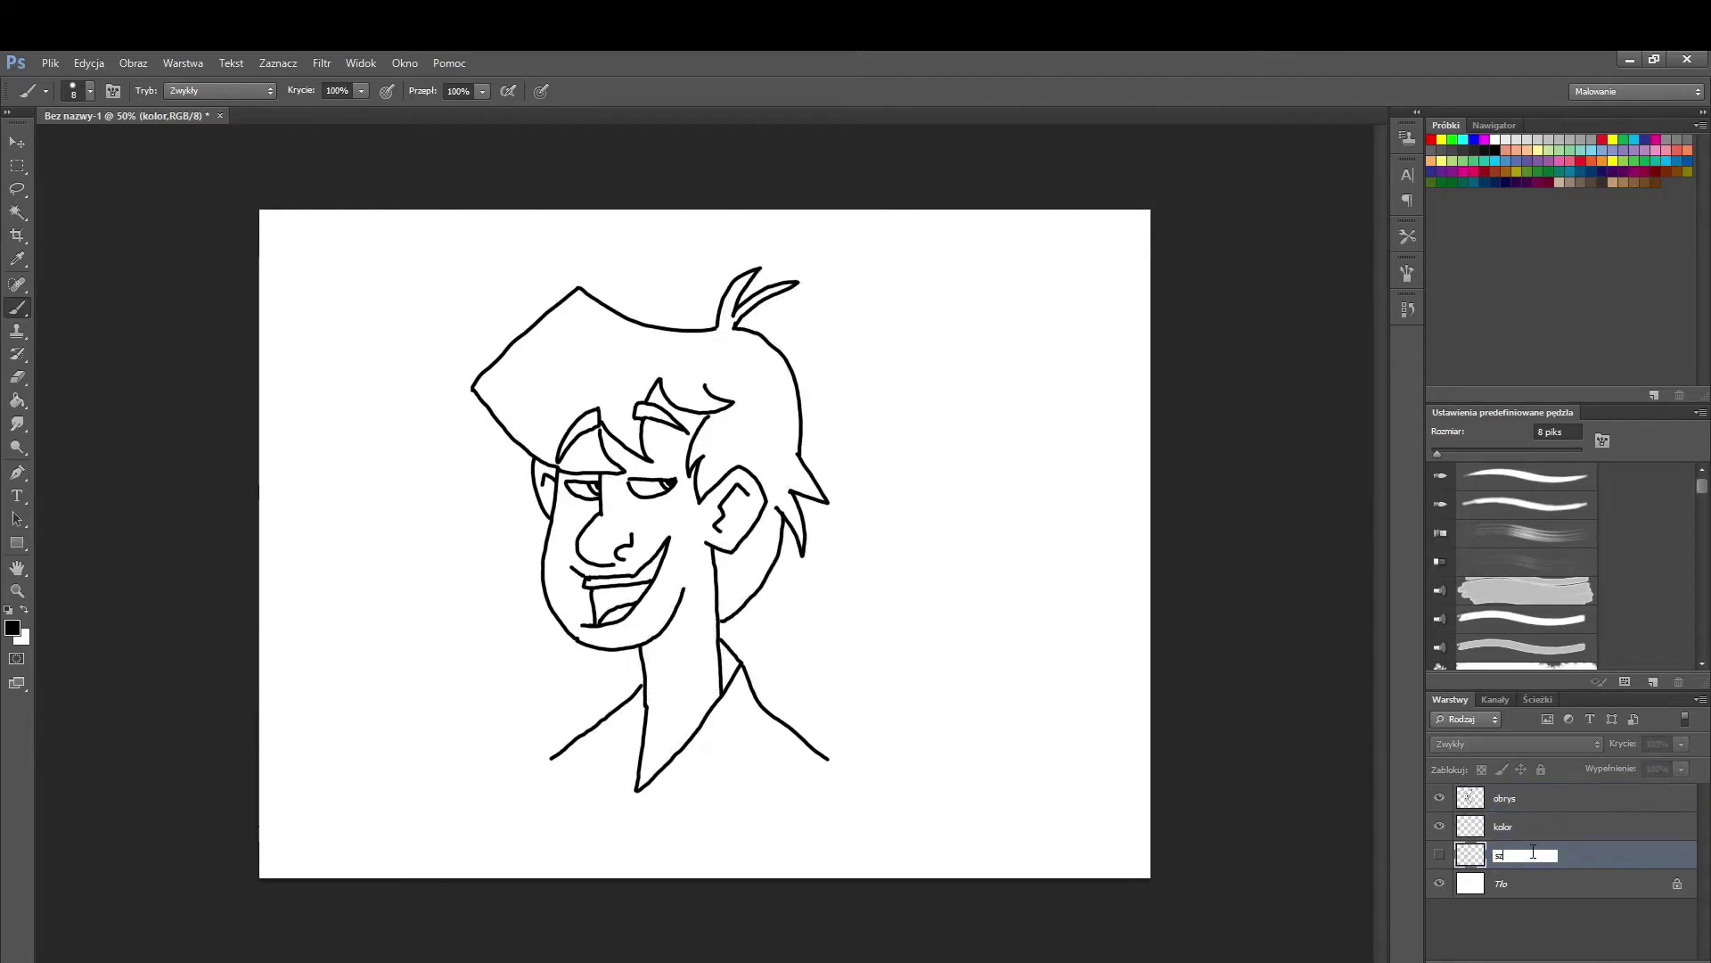
pyautogui.click(907, 401)
pyautogui.click(896, 405)
pyautogui.click(1503, 827)
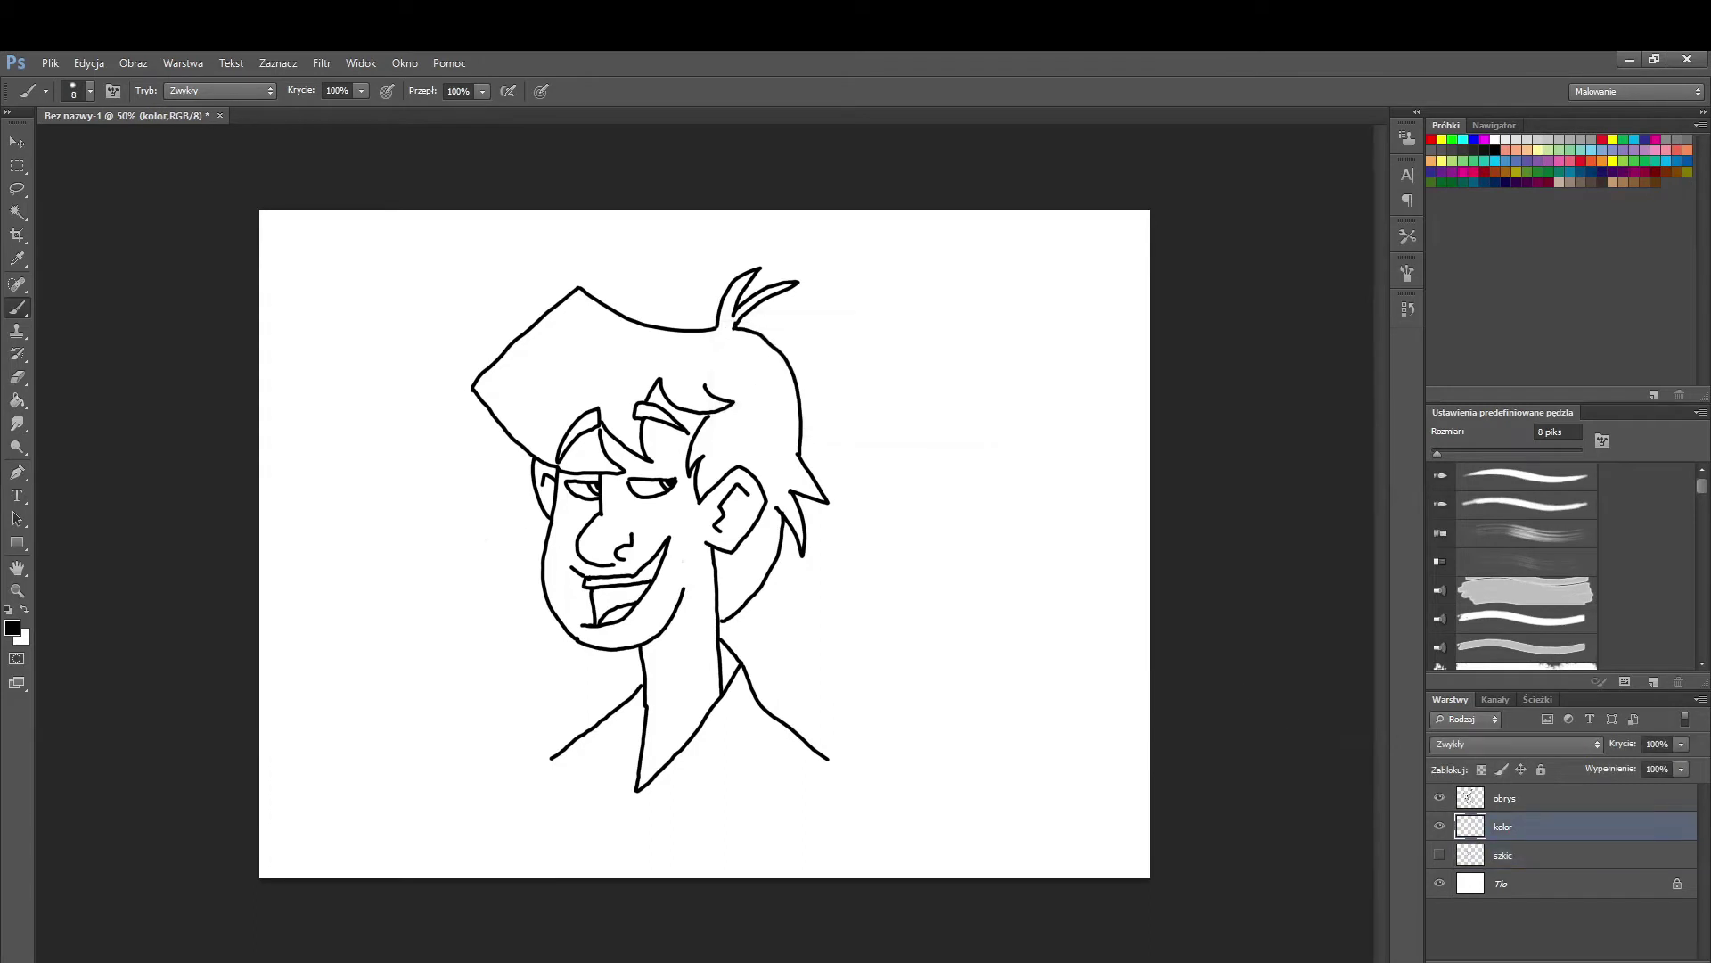
# Set the foreground colour to a medium green and enlarge the brush.
pyautogui.click(14, 629)
pyautogui.moveTo(602, 655); pyautogui.dragTo(602, 666)
pyautogui.click(515, 632)
pyautogui.moveTo(516, 632); pyautogui.dragTo(497, 610)
pyautogui.press('Return')
pyautogui.rightClick(660, 597)
pyautogui.moveTo(682, 646); pyautogui.dragTo(694, 646)
pyautogui.press('Return')
# Paint the shirt green on both sides of the open collar, reducing the brush size to 19 px.
pyautogui.moveTo(761, 762)
pyautogui.mouseDown()
pyautogui.moveTo(813, 778)
pyautogui.moveTo(753, 713)
pyautogui.moveTo(706, 766)
pyautogui.moveTo(643, 793)
pyautogui.moveTo(837, 785)
pyautogui.moveTo(825, 764)
pyautogui.moveTo(672, 797)
pyautogui.moveTo(740, 678)
pyautogui.mouseUp()
pyautogui.press('e')
pyautogui.click(22, 309)
pyautogui.rightClick(748, 716)
pyautogui.click(771, 760)
pyautogui.click(735, 641)
pyautogui.moveTo(634, 792)
pyautogui.mouseDown()
pyautogui.moveTo(643, 705)
pyautogui.moveTo(596, 731)
pyautogui.moveTo(630, 716)
pyautogui.moveTo(625, 784)
pyautogui.moveTo(568, 758)
pyautogui.moveTo(629, 790)
pyautogui.mouseUp()
pyautogui.rightClick(615, 739)
pyautogui.click(646, 783)
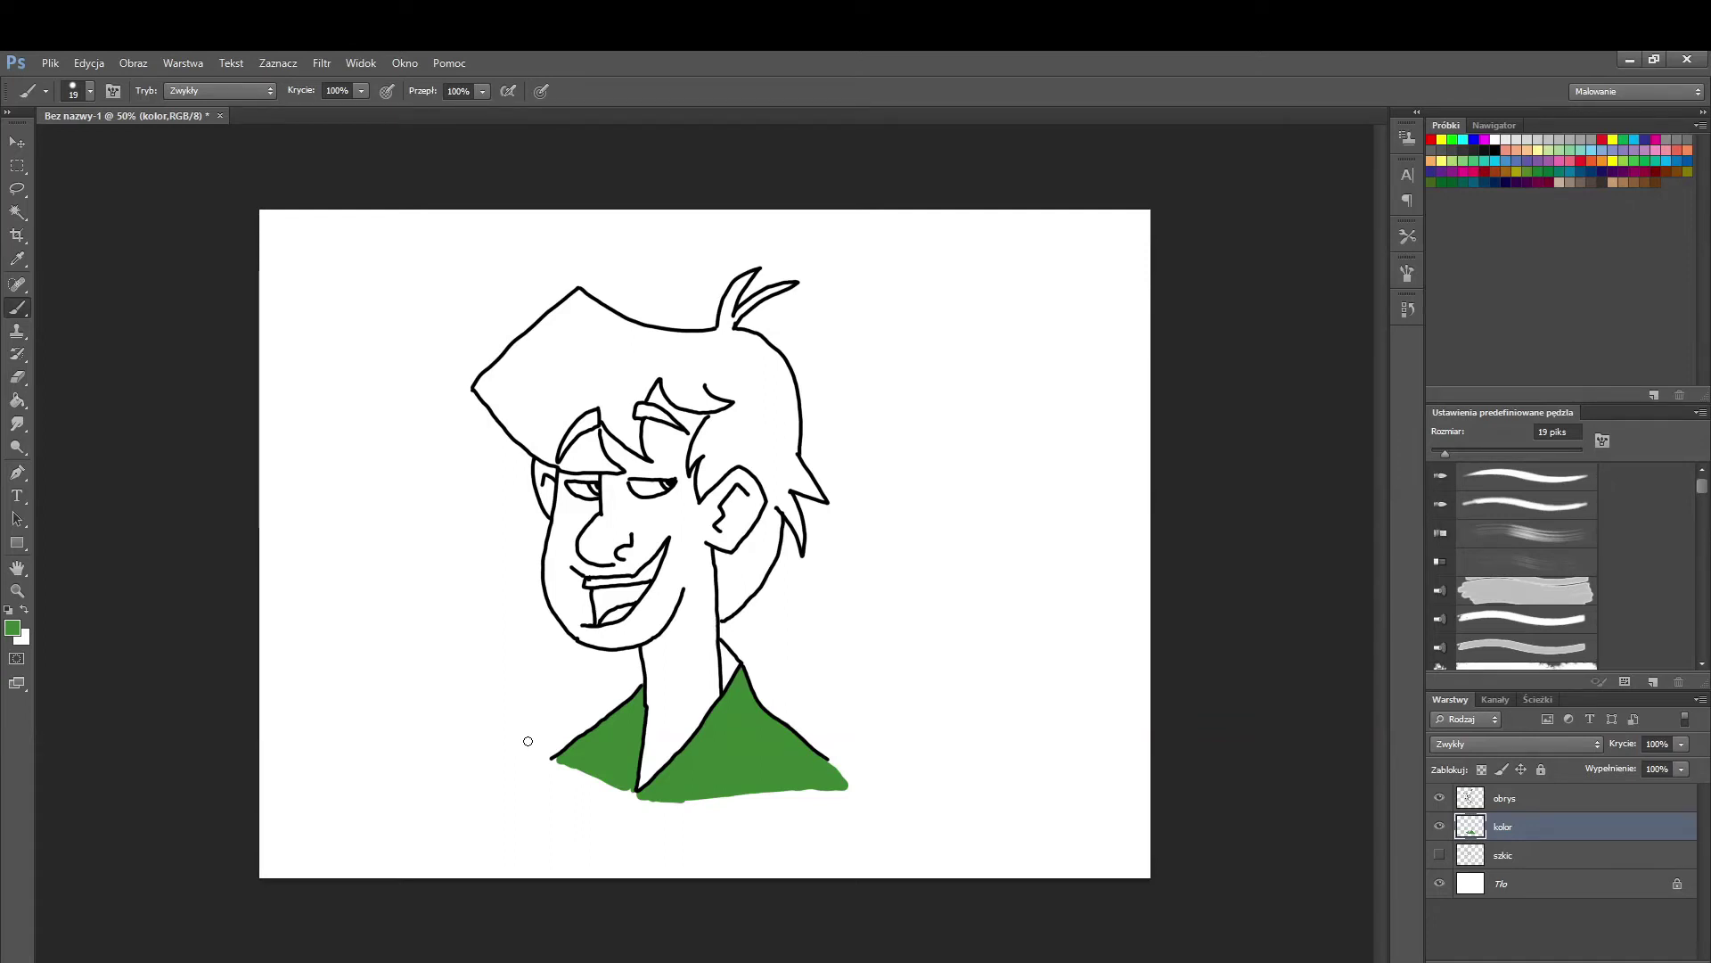
# Set the foreground colour to a tan skin tone, paint the neck and adjust the brush size.
pyautogui.click(12, 628)
pyautogui.click(602, 719)
pyautogui.click(447, 553)
pyautogui.click(775, 497)
pyautogui.moveTo(693, 577)
pyautogui.mouseDown()
pyautogui.moveTo(706, 624)
pyautogui.moveTo(653, 712)
pyautogui.moveTo(643, 783)
pyautogui.moveTo(709, 682)
pyautogui.moveTo(645, 781)
pyautogui.mouseUp()
pyautogui.rightClick(667, 729)
pyautogui.click(693, 774)
# Readjust the tan skin colour and paint the near cheek and lower jaw with a 22 px brush.
pyautogui.click(13, 628)
pyautogui.click(695, 794)
pyautogui.click(775, 496)
pyautogui.click(12, 627)
pyautogui.moveTo(535, 460); pyautogui.dragTo(551, 622)
pyautogui.click(686, 584)
pyautogui.click(784, 664)
pyautogui.rightClick(749, 586)
pyautogui.click(777, 630)
pyautogui.moveTo(697, 526)
pyautogui.mouseDown()
pyautogui.moveTo(663, 603)
pyautogui.moveTo(634, 606)
pyautogui.mouseUp()
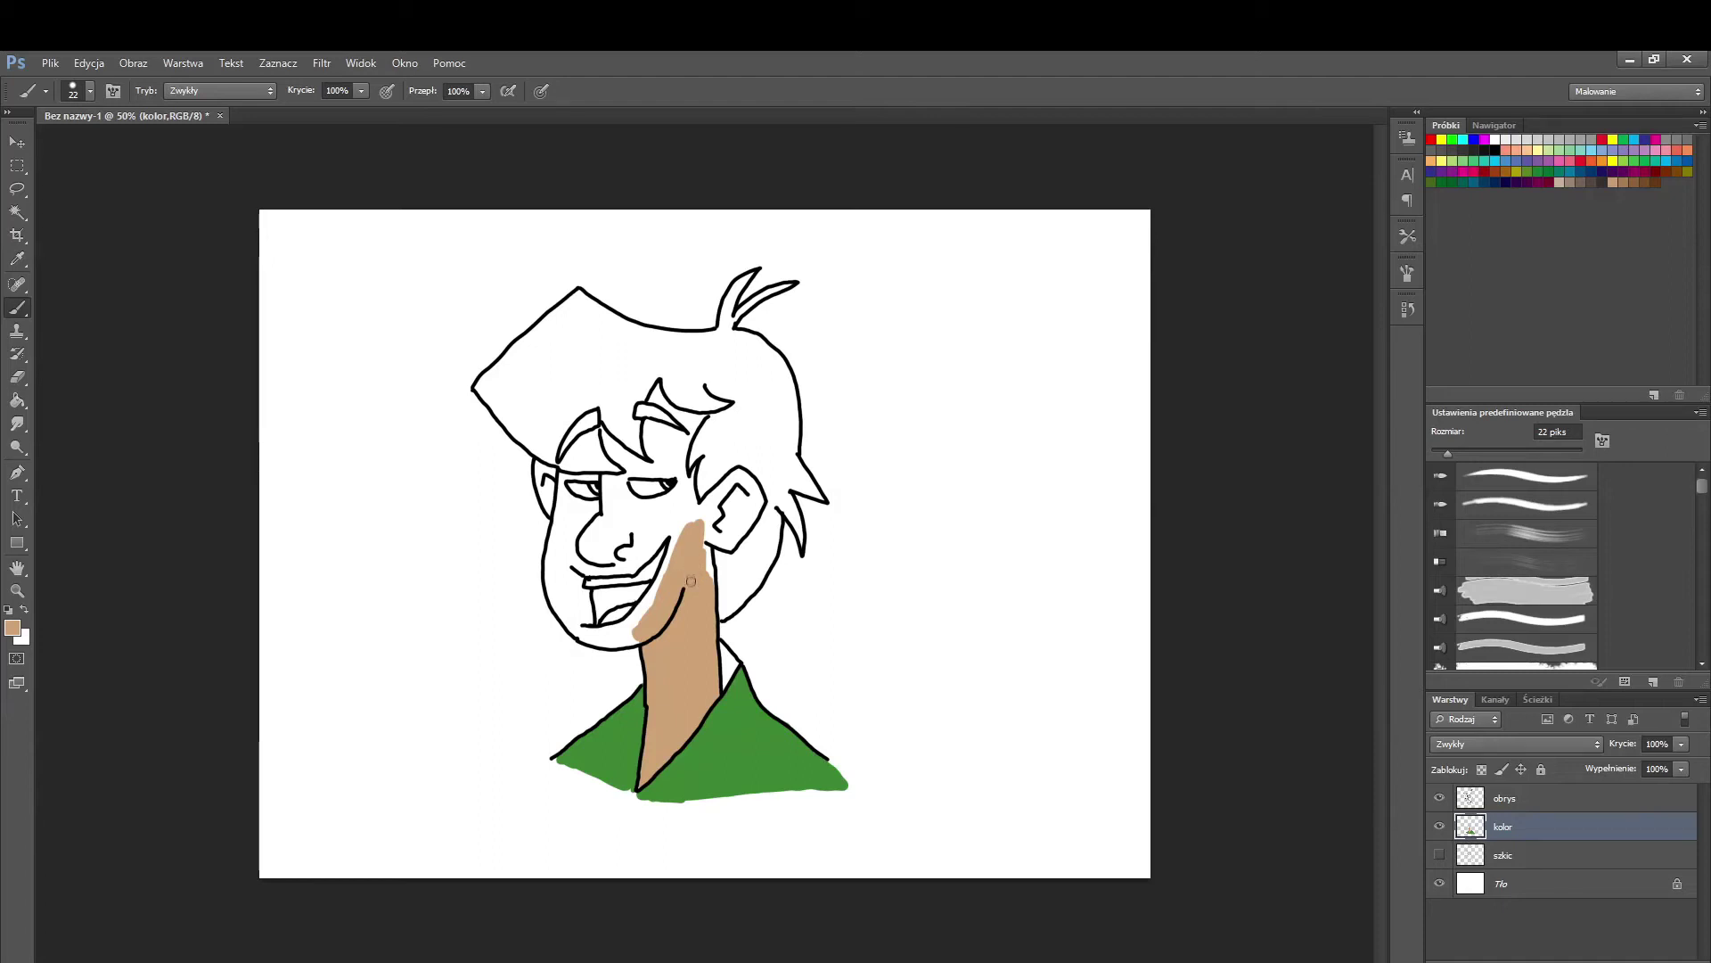
# Paint the near ear, chin and far cheek tan, reducing the brush size to 15 px.
pyautogui.moveTo(707, 539)
pyautogui.mouseDown()
pyautogui.moveTo(711, 579)
pyautogui.moveTo(753, 499)
pyautogui.moveTo(722, 477)
pyautogui.moveTo(733, 526)
pyautogui.moveTo(687, 489)
pyautogui.moveTo(683, 462)
pyautogui.moveTo(661, 584)
pyautogui.moveTo(624, 631)
pyautogui.moveTo(602, 644)
pyautogui.moveTo(581, 595)
pyautogui.moveTo(570, 628)
pyautogui.moveTo(561, 571)
pyautogui.mouseUp()
pyautogui.rightClick(688, 491)
pyautogui.click(714, 552)
pyautogui.rightClick(667, 579)
pyautogui.click(694, 627)
pyautogui.press('Return')
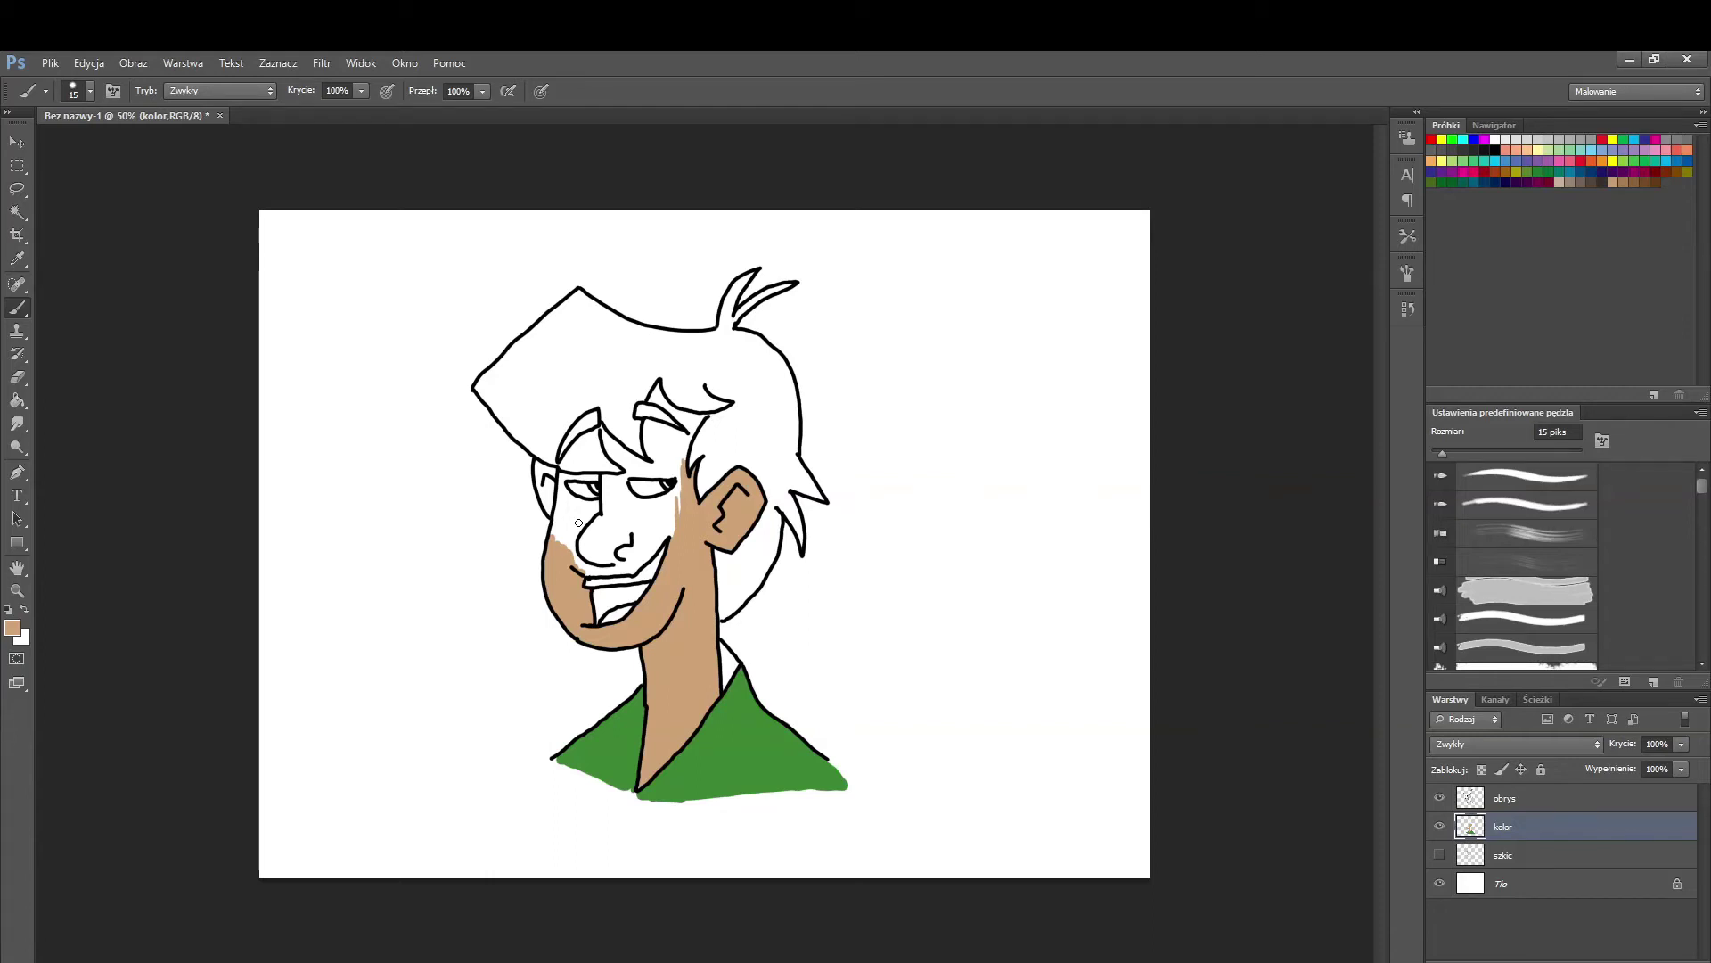
# Paint the upper lip, nose and cheek areas tan, and clean up paint spilling past the outline.
pyautogui.moveTo(682, 495)
pyautogui.mouseDown()
pyautogui.moveTo(643, 563)
pyautogui.moveTo(611, 569)
pyautogui.moveTo(638, 570)
pyautogui.mouseUp()
pyautogui.moveTo(666, 504)
pyautogui.mouseDown()
pyautogui.moveTo(593, 562)
pyautogui.moveTo(624, 534)
pyautogui.moveTo(606, 525)
pyautogui.moveTo(611, 553)
pyautogui.mouseUp()
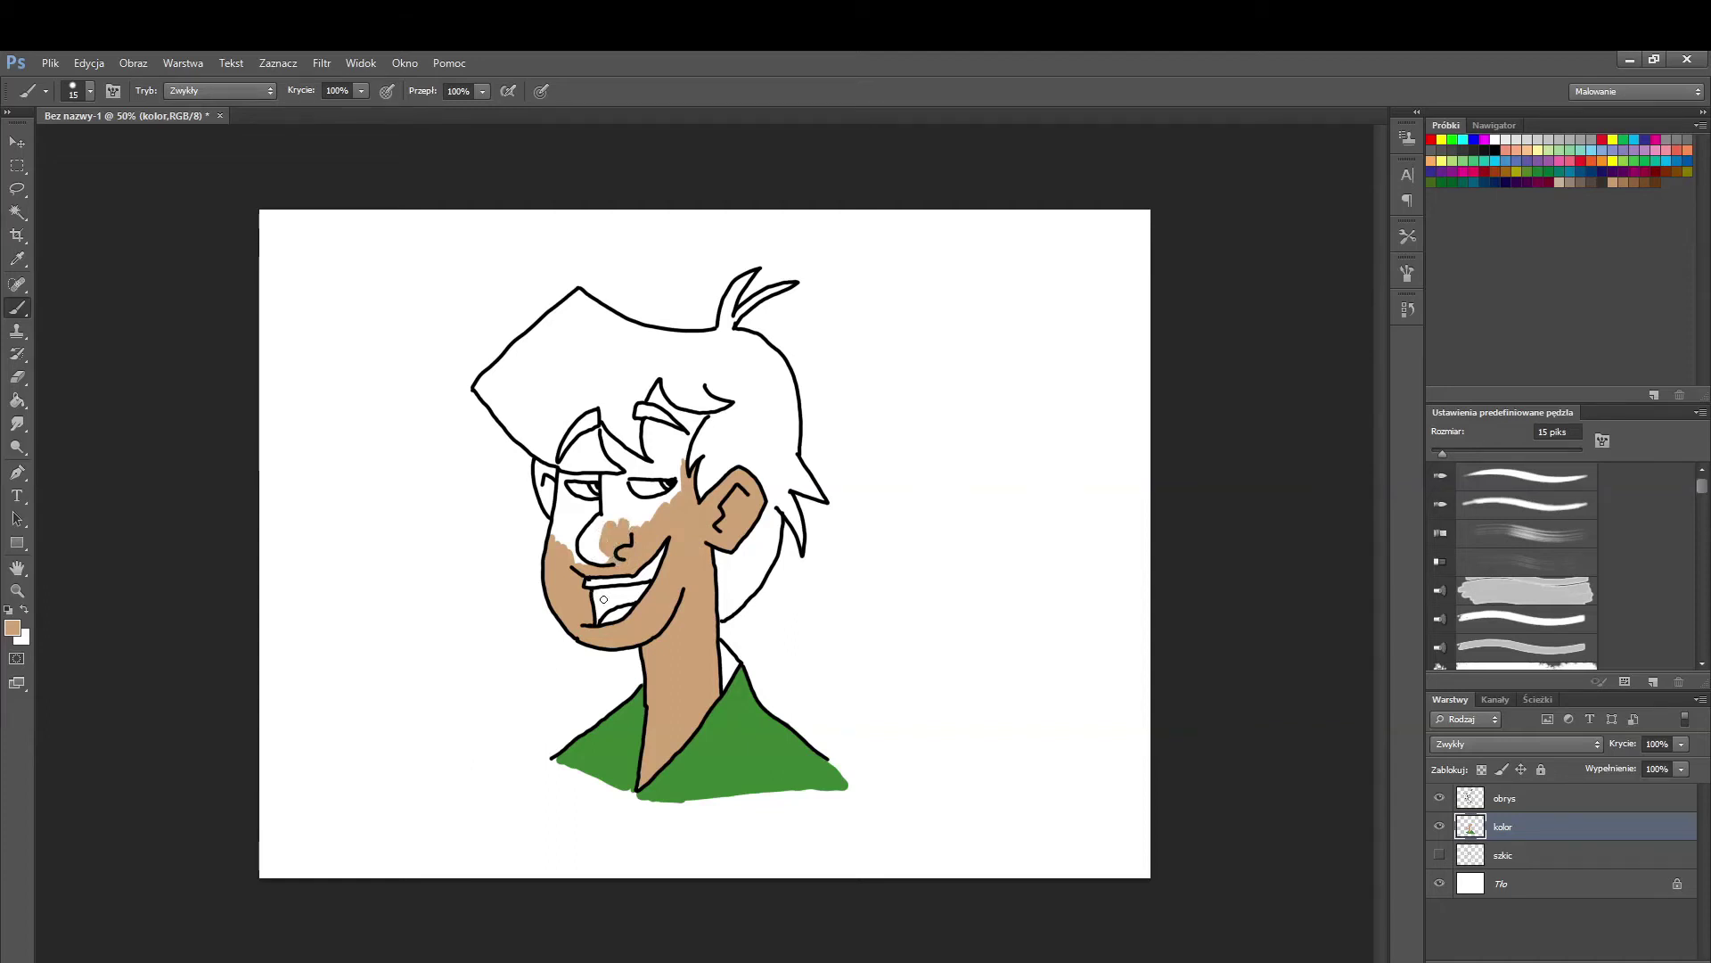
pyautogui.moveTo(605, 557); pyautogui.dragTo(602, 542)
pyautogui.moveTo(597, 557)
pyautogui.mouseDown()
pyautogui.moveTo(579, 514)
pyautogui.moveTo(571, 557)
pyautogui.mouseUp()
pyautogui.moveTo(631, 652); pyautogui.dragTo(630, 663)
pyautogui.click(18, 377)
pyautogui.click(18, 307)
# Fill the forehead, eye surrounds and far ear with tan, and the back of the collar with green.
pyautogui.moveTo(561, 562)
pyautogui.mouseDown()
pyautogui.moveTo(558, 533)
pyautogui.moveTo(614, 485)
pyautogui.moveTo(633, 525)
pyautogui.moveTo(642, 501)
pyautogui.moveTo(606, 480)
pyautogui.moveTo(628, 472)
pyautogui.moveTo(610, 450)
pyautogui.moveTo(637, 465)
pyautogui.mouseUp()
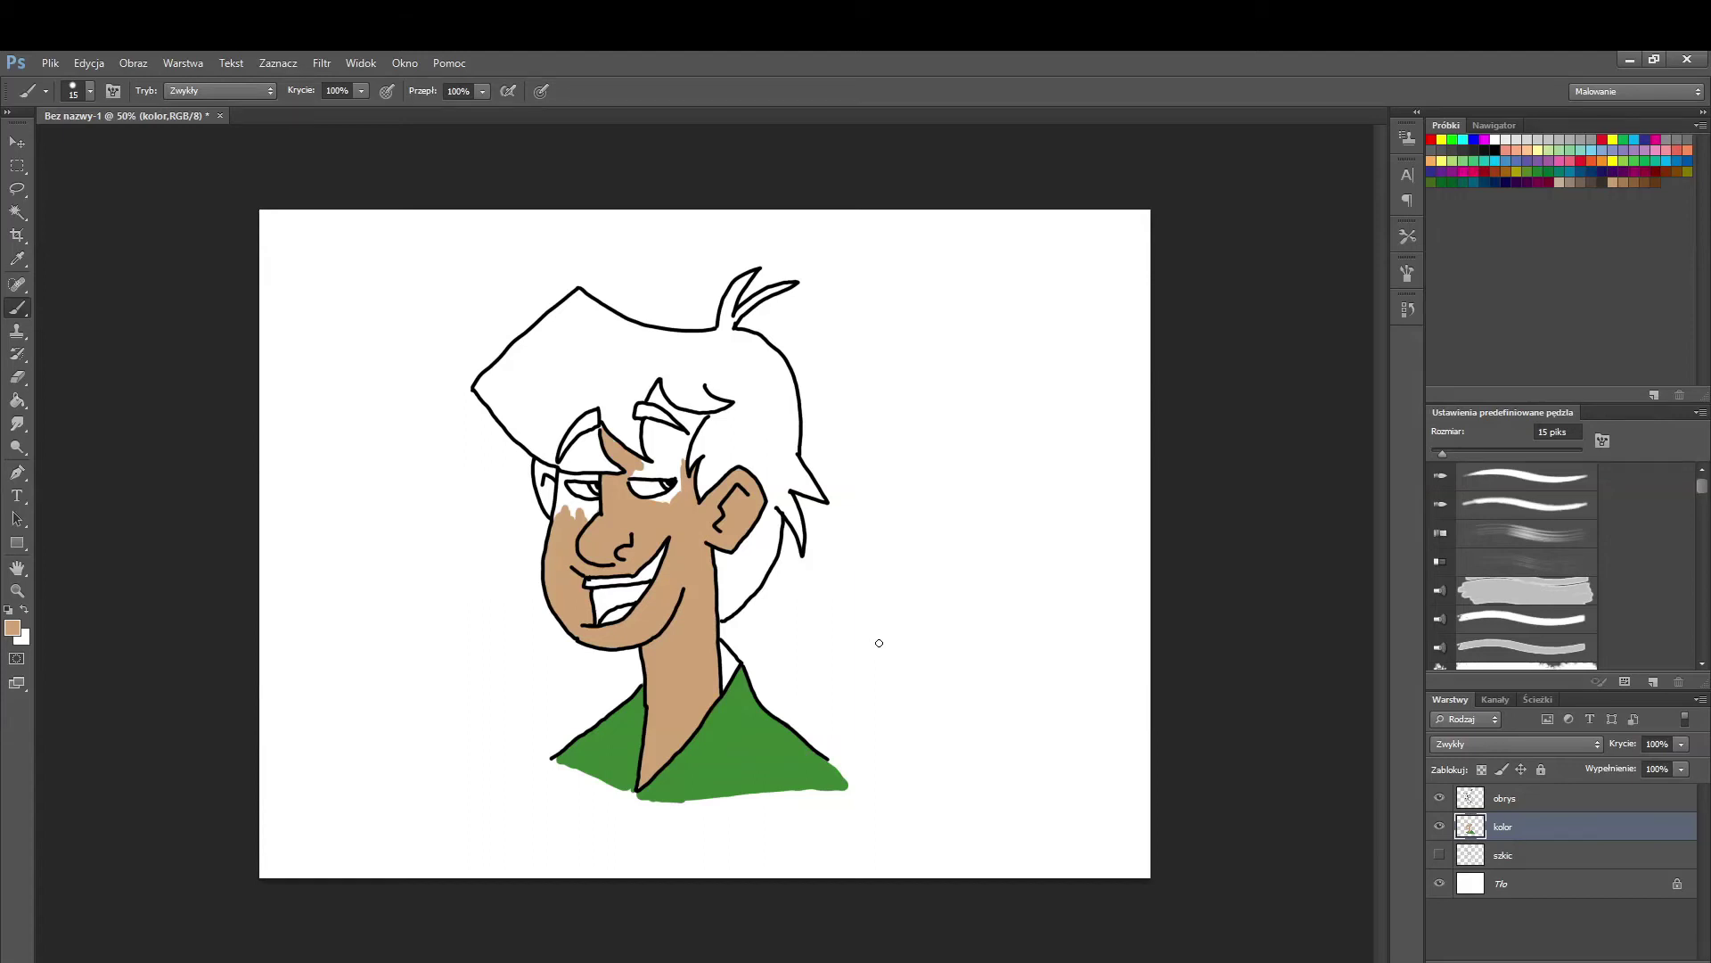
pyautogui.moveTo(665, 499)
pyautogui.mouseDown()
pyautogui.moveTo(679, 479)
pyautogui.moveTo(640, 464)
pyautogui.moveTo(676, 453)
pyautogui.moveTo(651, 438)
pyautogui.moveTo(659, 426)
pyautogui.moveTo(669, 439)
pyautogui.moveTo(698, 419)
pyautogui.moveTo(658, 392)
pyautogui.mouseUp()
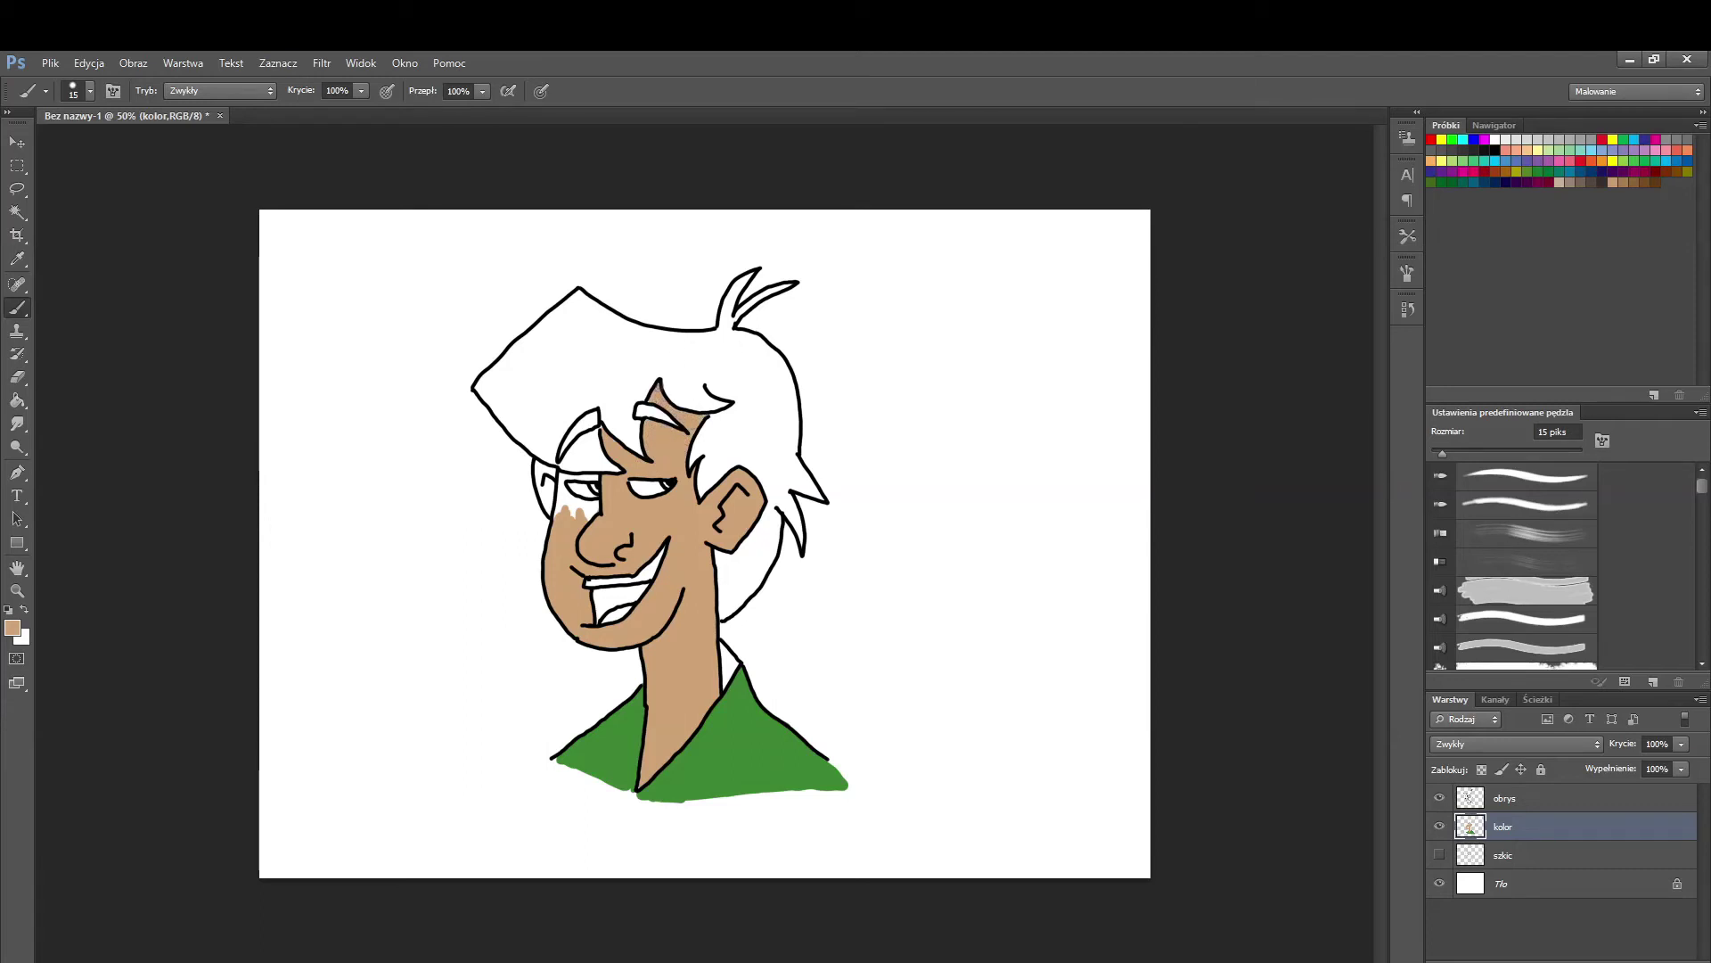
pyautogui.moveTo(593, 510)
pyautogui.mouseDown()
pyautogui.moveTo(570, 513)
pyautogui.moveTo(557, 489)
pyautogui.moveTo(570, 468)
pyautogui.moveTo(544, 508)
pyautogui.moveTo(539, 464)
pyautogui.mouseUp()
# Set the foreground colour to a dark pinkish red and paint the inside of the mouth.
pyautogui.click(12, 627)
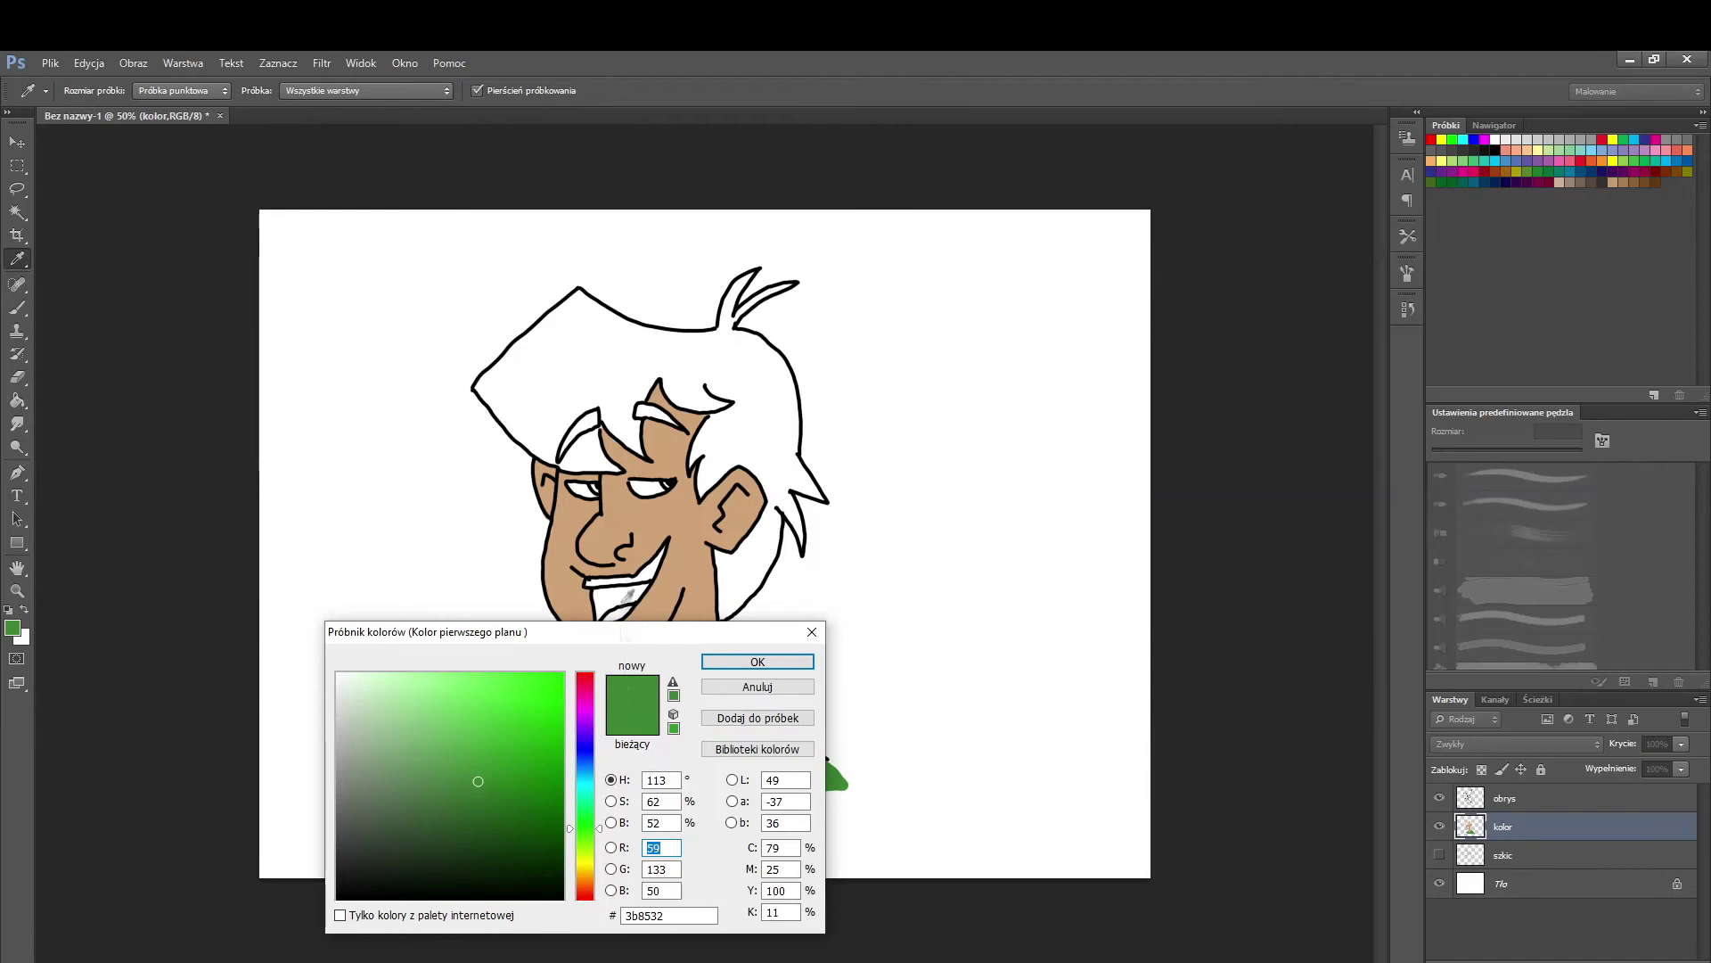
pyautogui.click(585, 709)
pyautogui.click(424, 692)
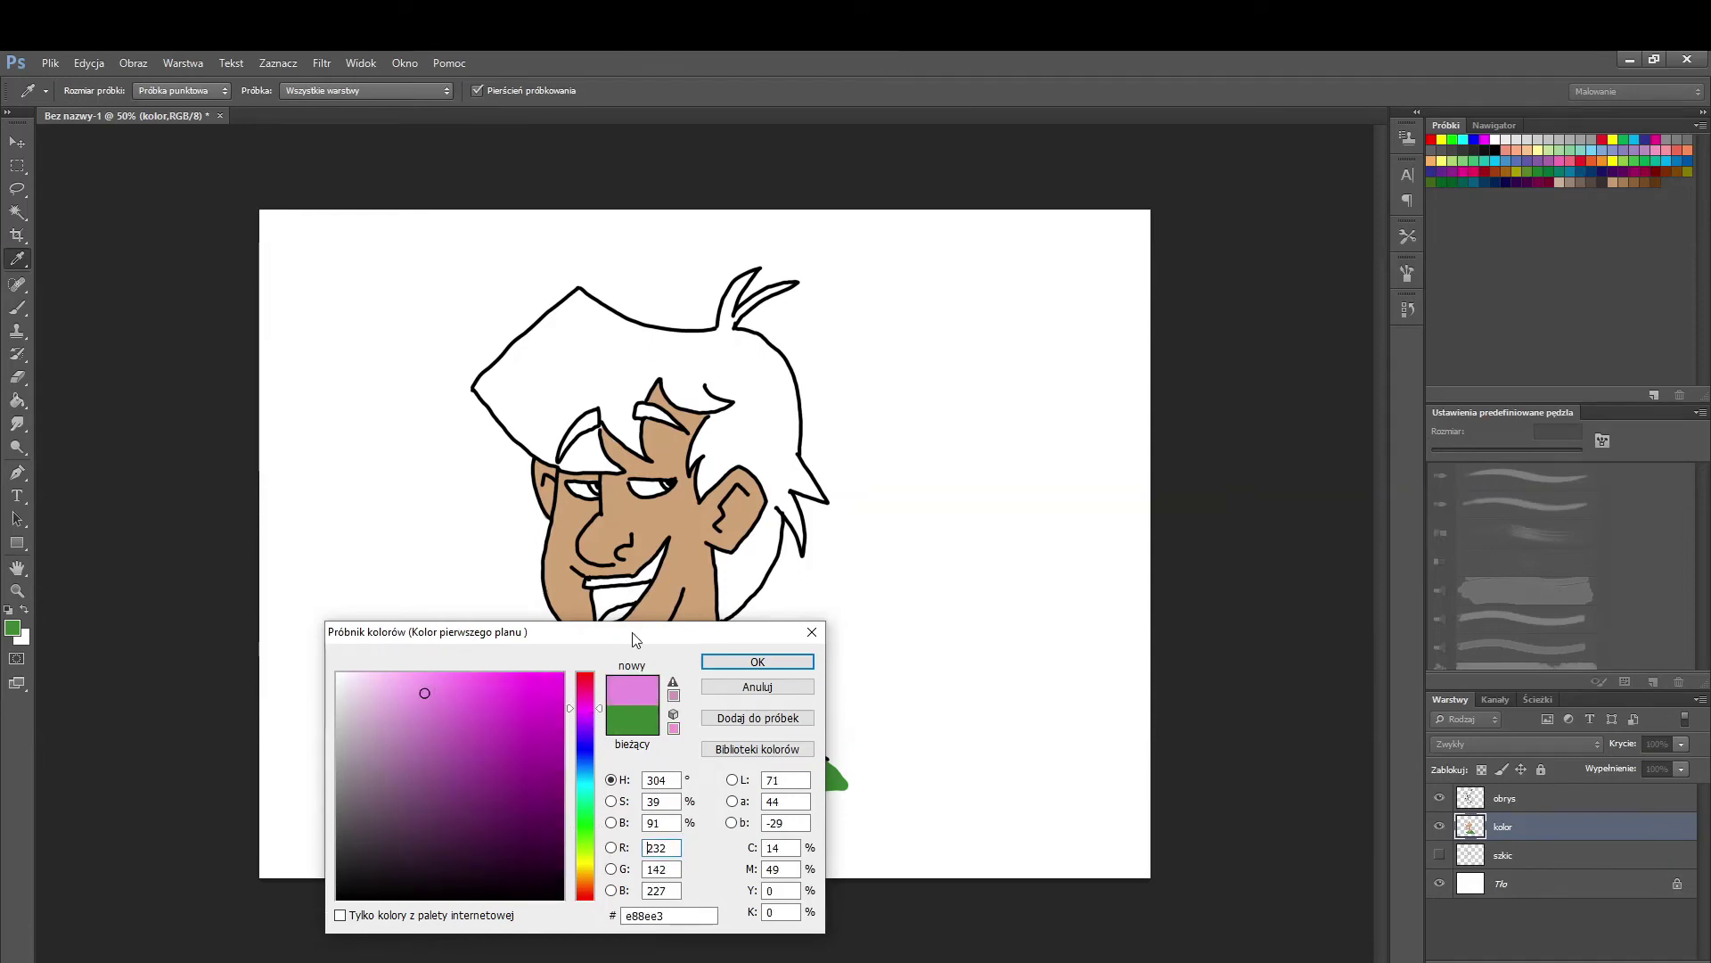
pyautogui.click(585, 678)
pyautogui.moveTo(468, 713); pyautogui.dragTo(463, 737)
pyautogui.click(757, 661)
pyautogui.press('b')
pyautogui.moveTo(628, 601)
pyautogui.mouseDown()
pyautogui.moveTo(608, 592)
pyautogui.moveTo(601, 623)
pyautogui.moveTo(649, 584)
pyautogui.mouseUp()
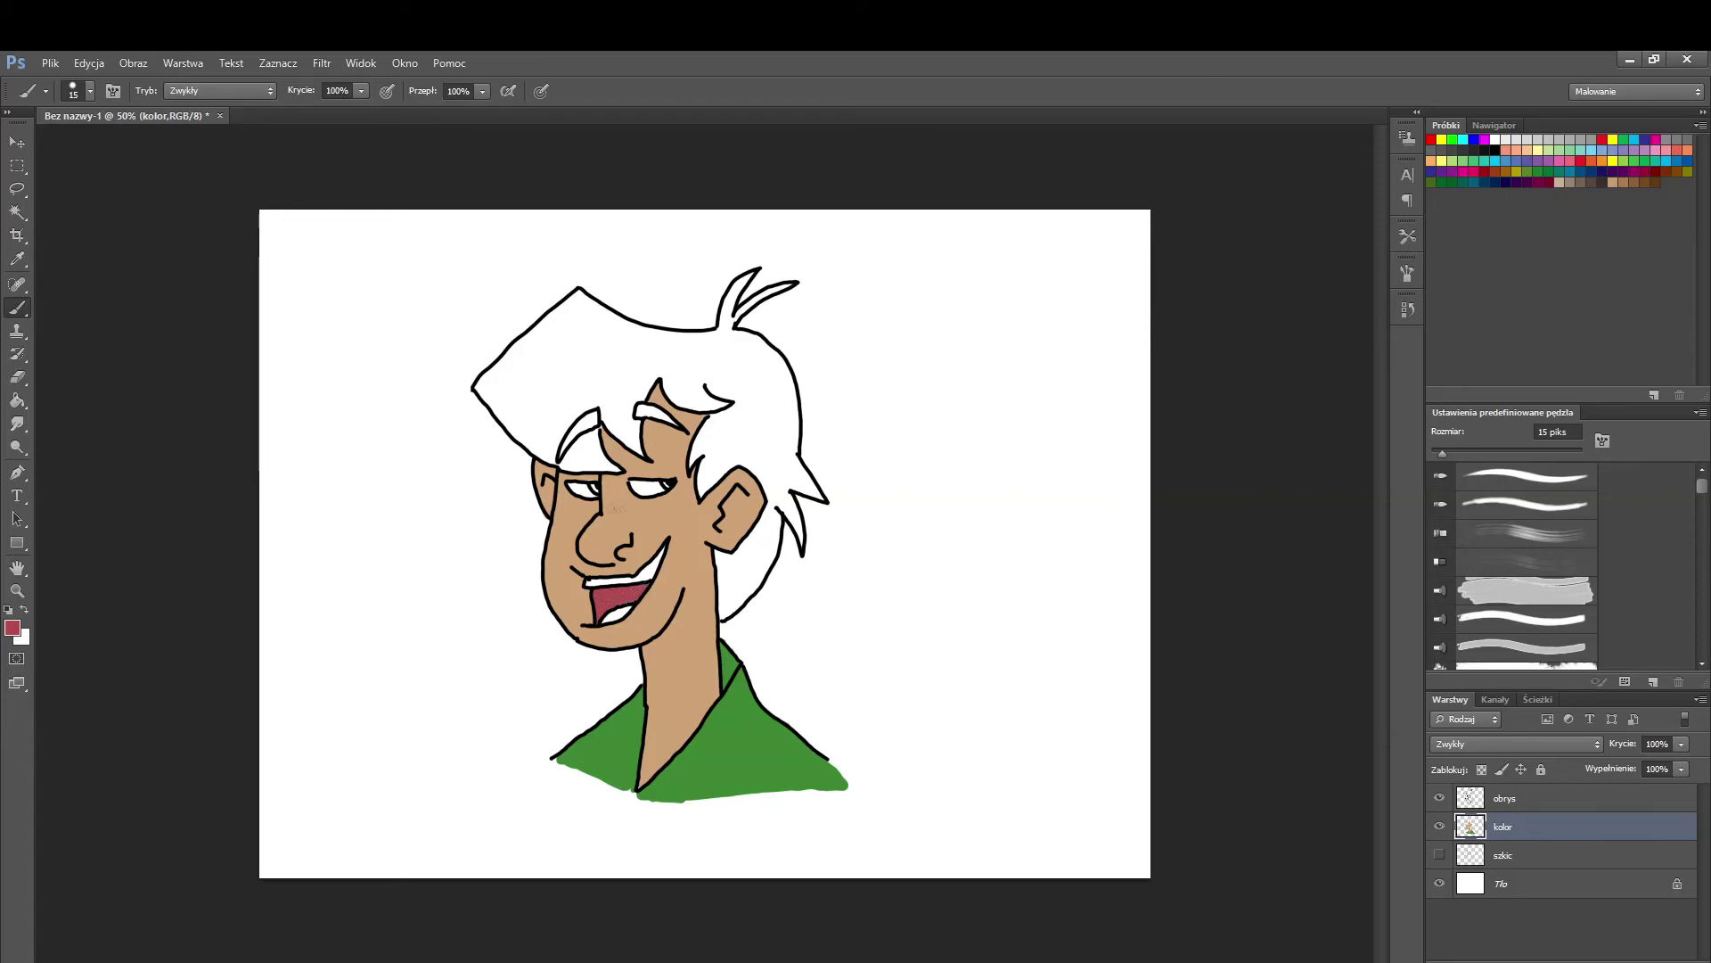
# Set the foreground colour to a lighter pink and paint the tongue.
pyautogui.click(13, 627)
pyautogui.moveTo(463, 740); pyautogui.dragTo(434, 722)
pyautogui.click(757, 662)
pyautogui.moveTo(627, 609); pyautogui.dragTo(605, 620)
# Set the foreground colour to dark brown and paint both eyebrows.
pyautogui.click(12, 628)
pyautogui.moveTo(585, 871); pyautogui.dragTo(585, 884)
pyautogui.moveTo(501, 802); pyautogui.dragTo(471, 817)
pyautogui.click(789, 669)
pyautogui.moveTo(637, 408)
pyautogui.mouseDown()
pyautogui.moveTo(686, 428)
pyautogui.moveTo(581, 421)
pyautogui.moveTo(561, 457)
pyautogui.mouseUp()
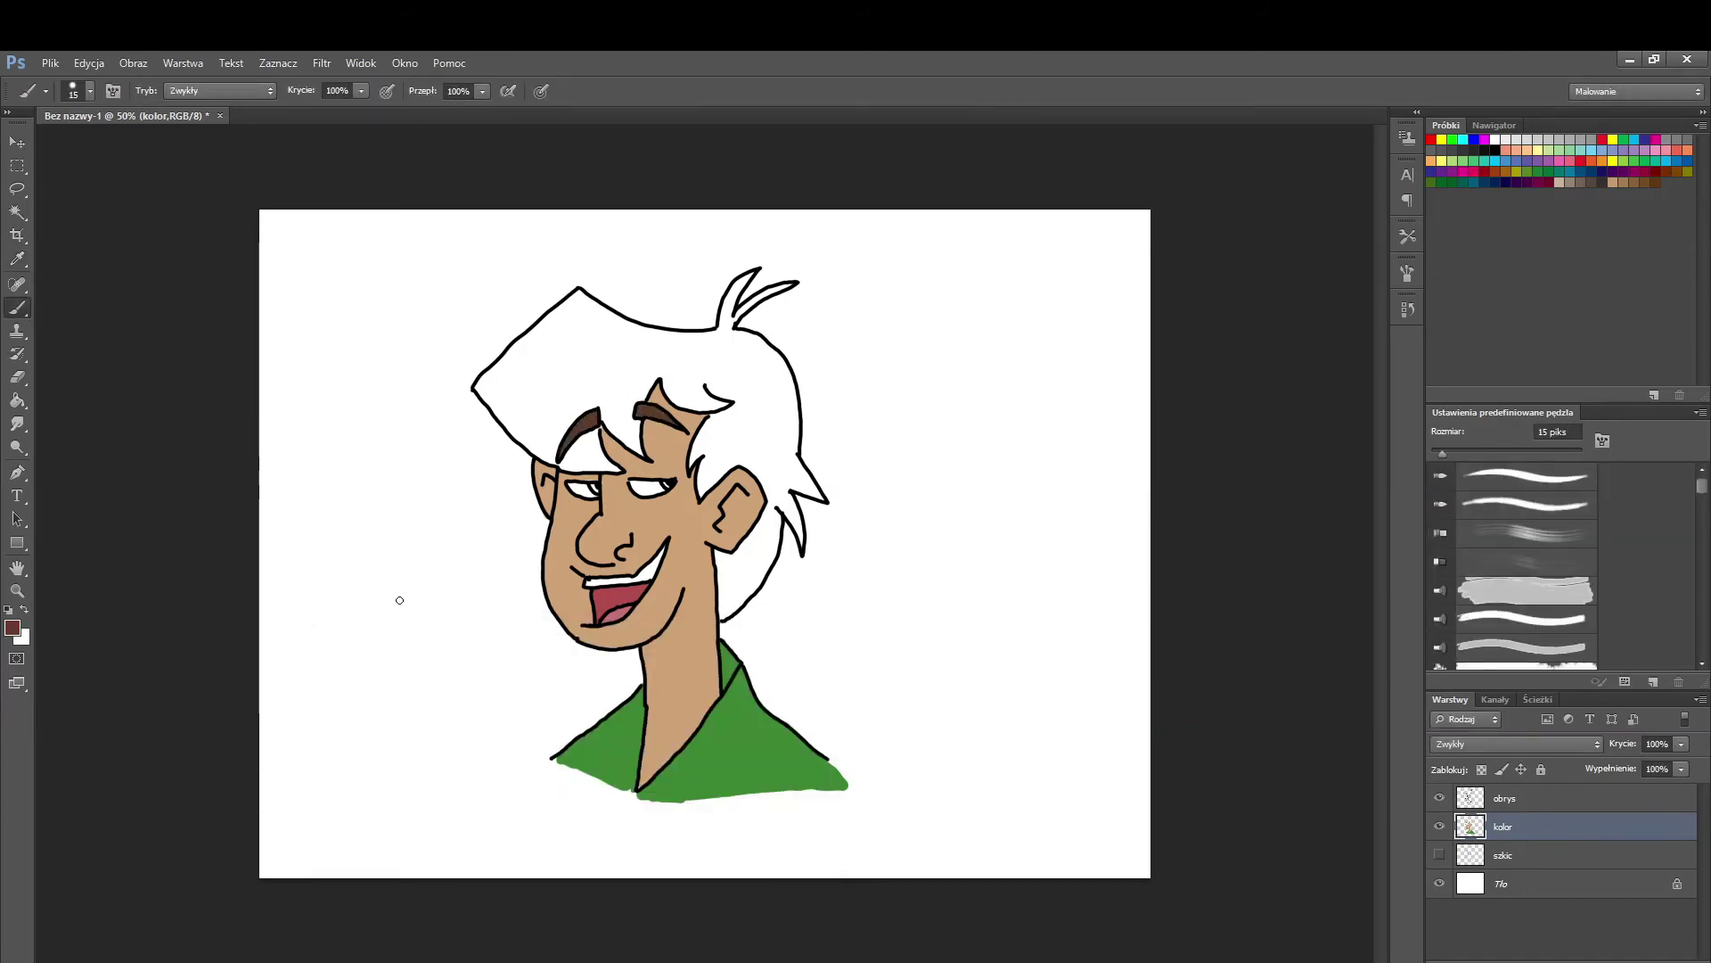
# Set the foreground colour to a medium brown and select the hair area on the obrys layer with the Magic Wand.
pyautogui.click(13, 628)
pyautogui.click(455, 779)
pyautogui.click(755, 658)
pyautogui.click(19, 214)
pyautogui.click(1529, 804)
pyautogui.click(779, 407)
# Paint the selected hair area brown on the kolor layer with an 80 px brush.
pyautogui.click(1516, 826)
pyautogui.click(20, 308)
pyautogui.moveTo(481, 387)
pyautogui.mouseDown()
pyautogui.moveTo(508, 507)
pyautogui.moveTo(819, 564)
pyautogui.moveTo(730, 356)
pyautogui.mouseUp()
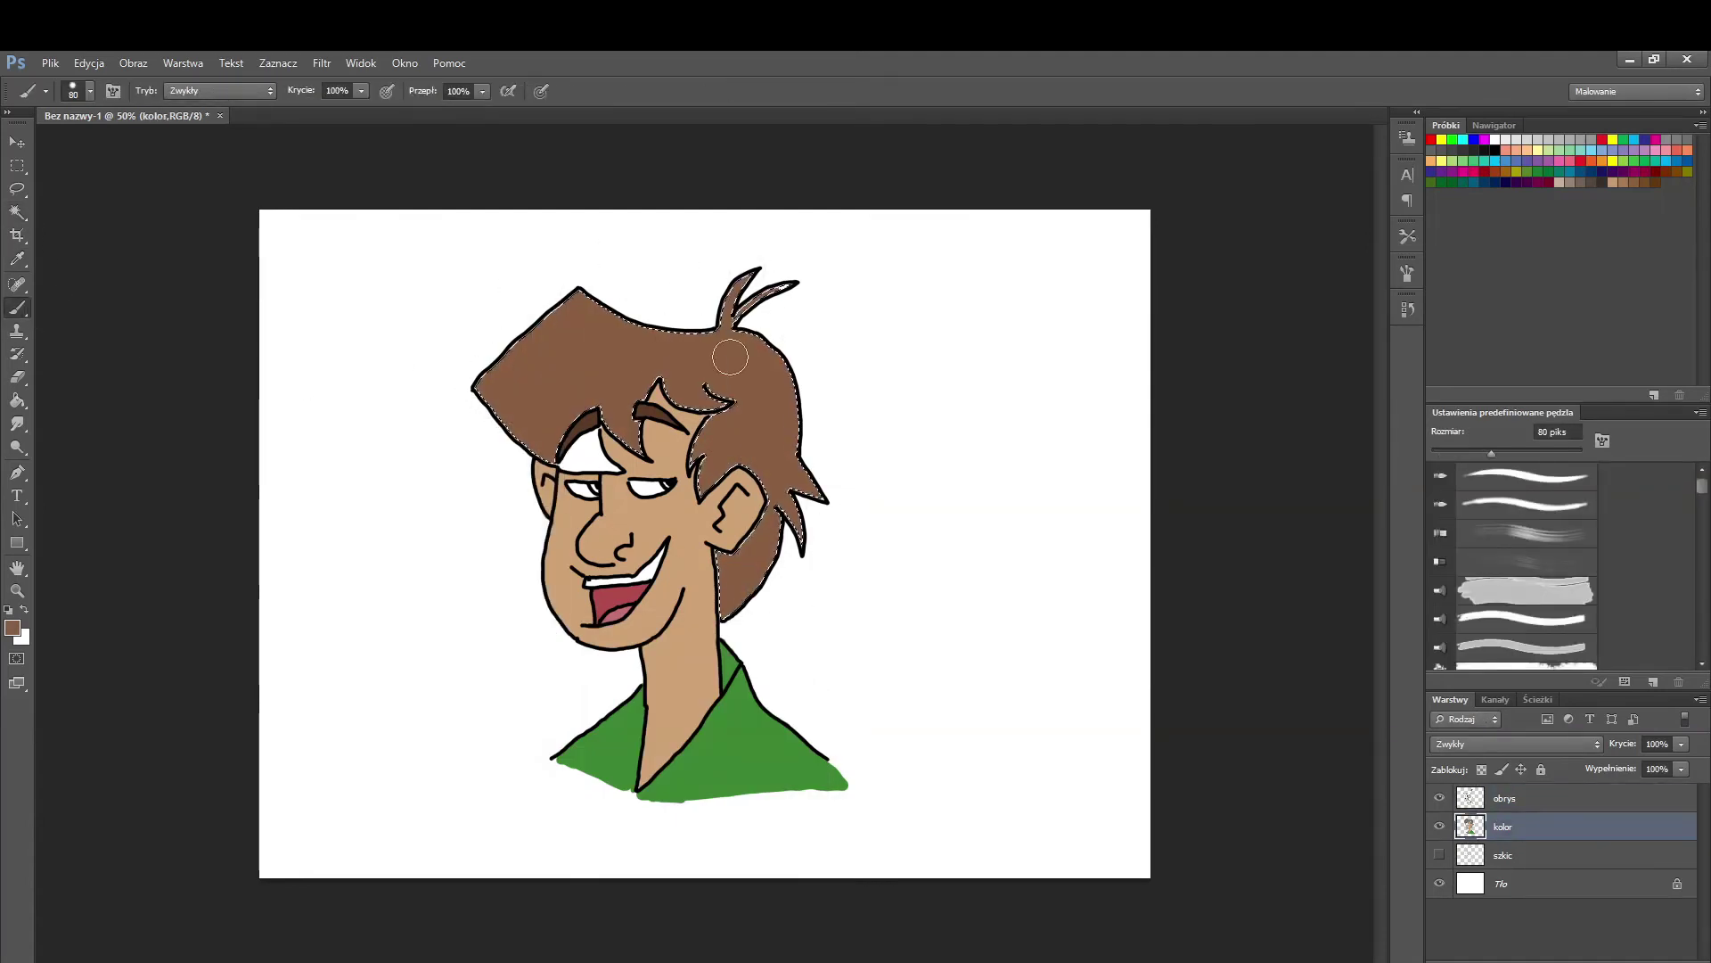
# Deselect the hair area and paint the unfilled forelock above the eye brown with a 20 px brush.
pyautogui.hotkey('ctrl', 'd')
pyautogui.rightClick(889, 619)
pyautogui.click(928, 662)
pyautogui.rightClick(646, 442)
pyautogui.moveTo(596, 442)
pyautogui.mouseDown()
pyautogui.moveTo(616, 470)
pyautogui.moveTo(571, 468)
pyautogui.moveTo(597, 441)
pyautogui.mouseUp()
pyautogui.rightClick(613, 442)
pyautogui.click(646, 484)
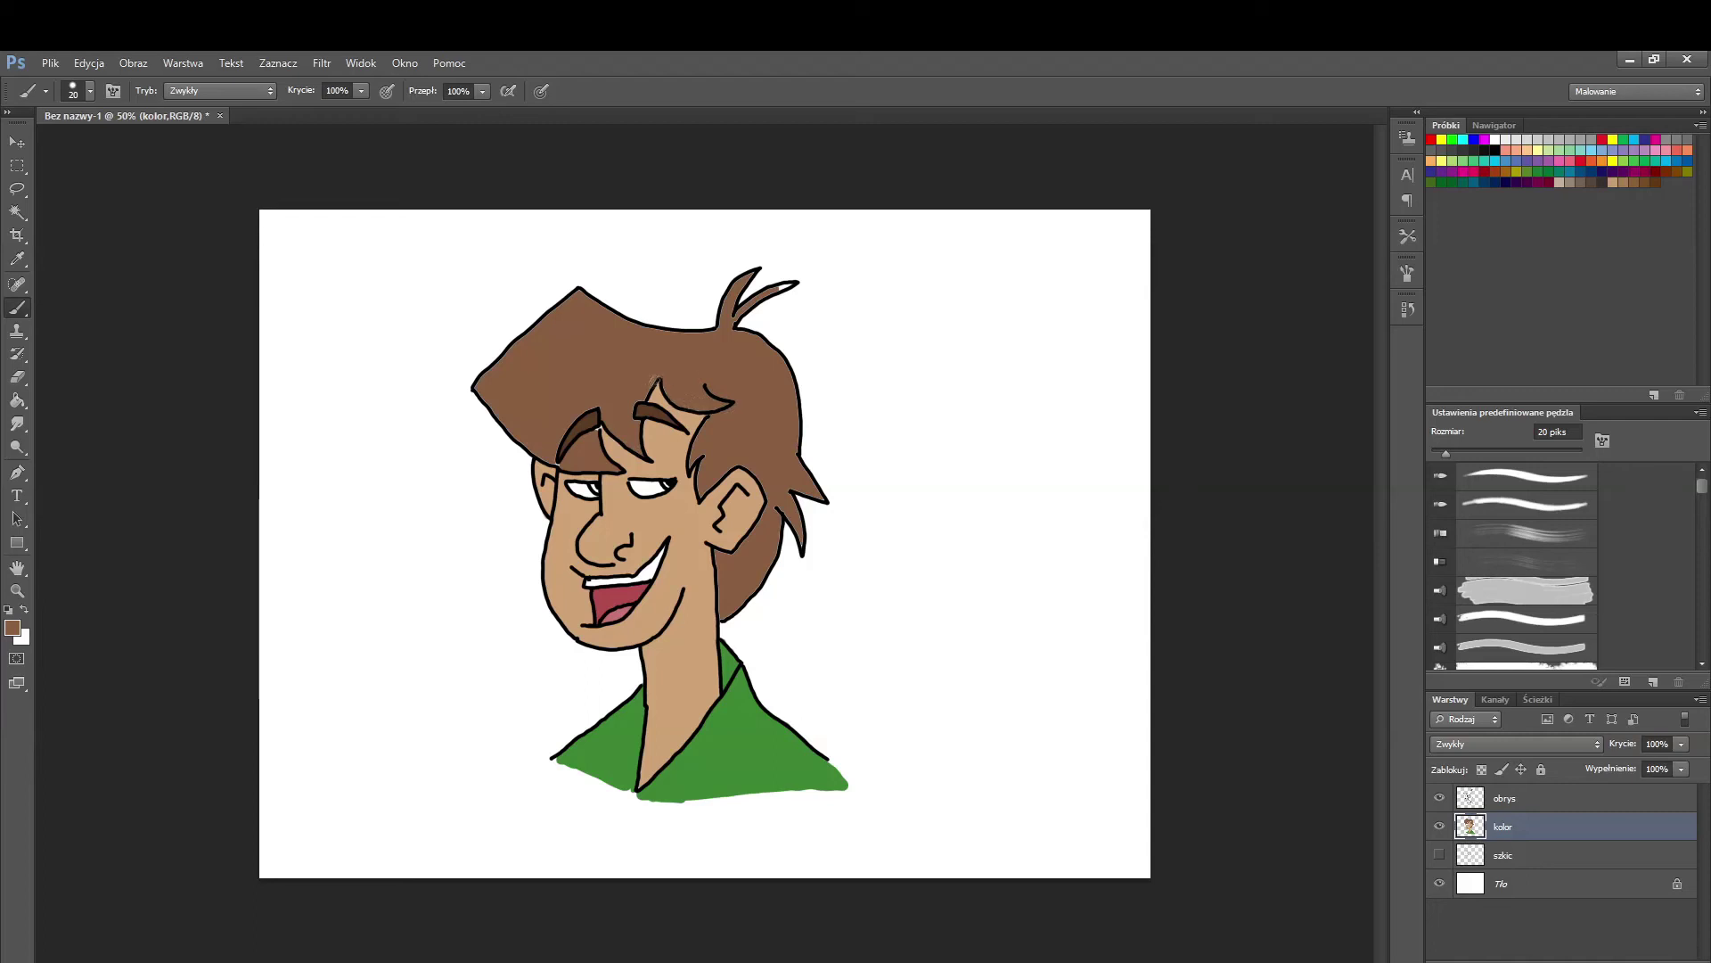
# Reduce the brush size to 9 px for fine work in the hair.
pyautogui.press('[')
pyautogui.press('[')
pyautogui.press('[')
pyautogui.press('[')
pyautogui.press('[')
pyautogui.press('[')
pyautogui.press('[')
pyautogui.press('[')
pyautogui.rightClick(757, 337)
pyautogui.click(785, 374)
pyautogui.press('Return')
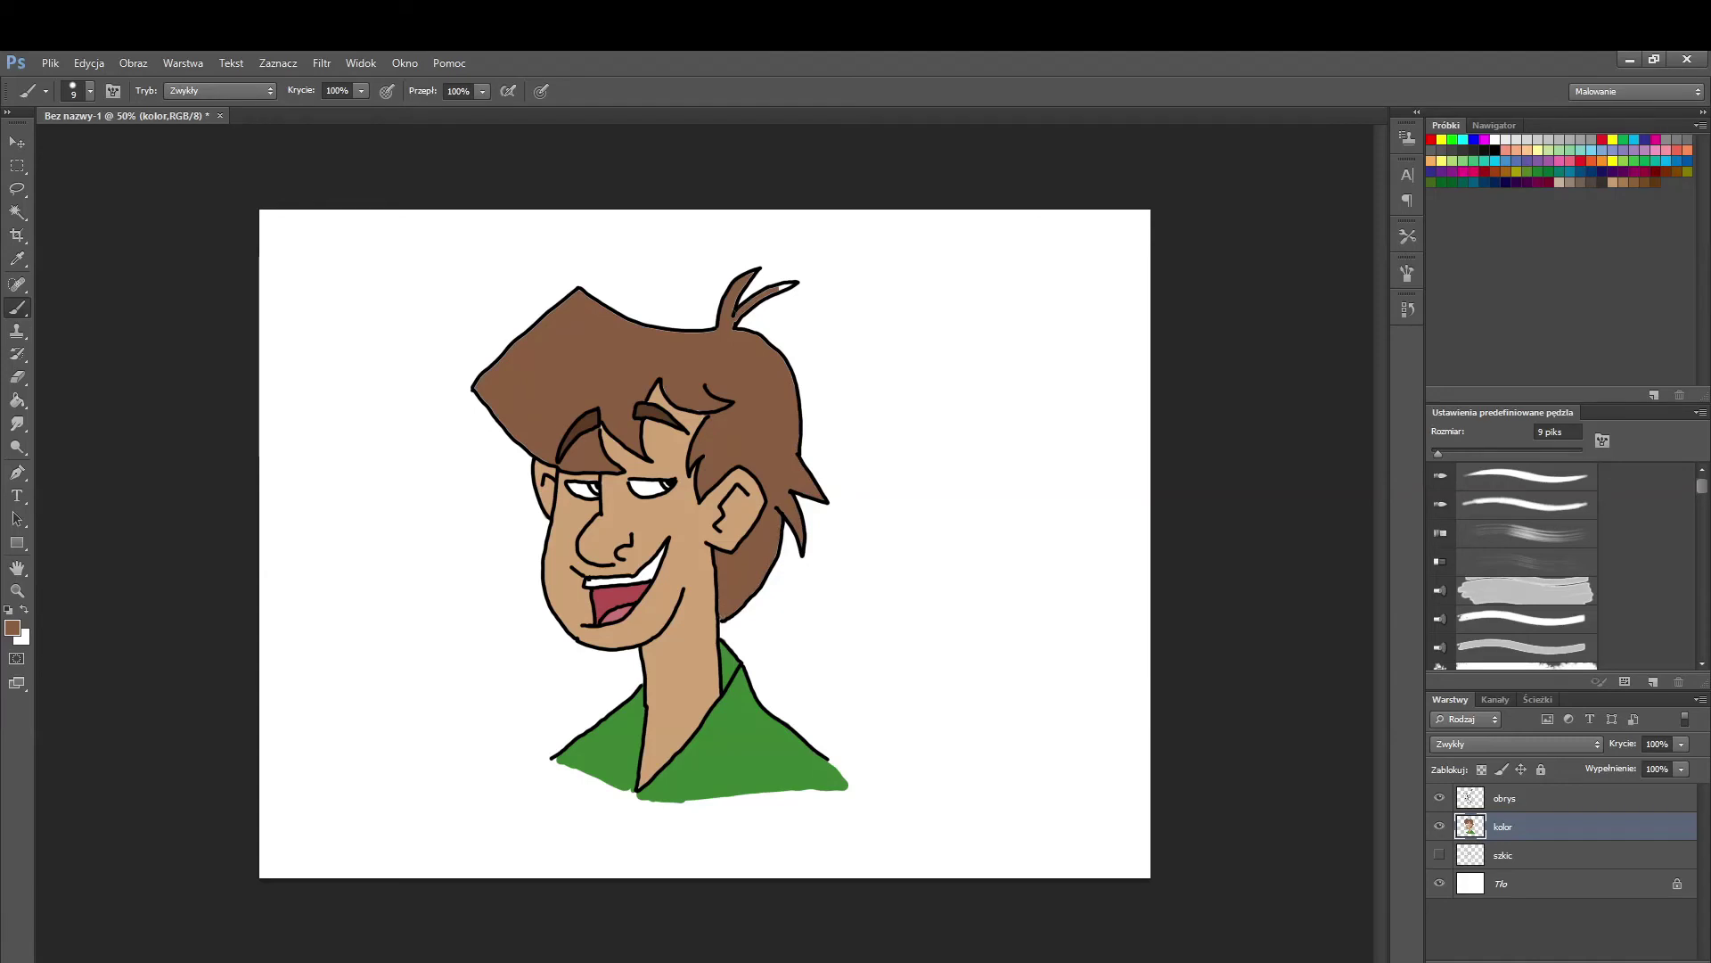
# Set the foreground colour to a darker brown and paint the shadow's edge across the back of the hair.
pyautogui.press('e')
pyautogui.press('b')
pyautogui.click(12, 628)
pyautogui.click(482, 795)
pyautogui.click(756, 660)
pyautogui.moveTo(726, 410); pyautogui.dragTo(797, 420)
# Select the hair area on the obrys layer with the Magic Wand, shade the lower back of the hair dark brown and deselect it.
pyautogui.press('w')
pyautogui.click(1547, 802)
pyautogui.click(780, 401)
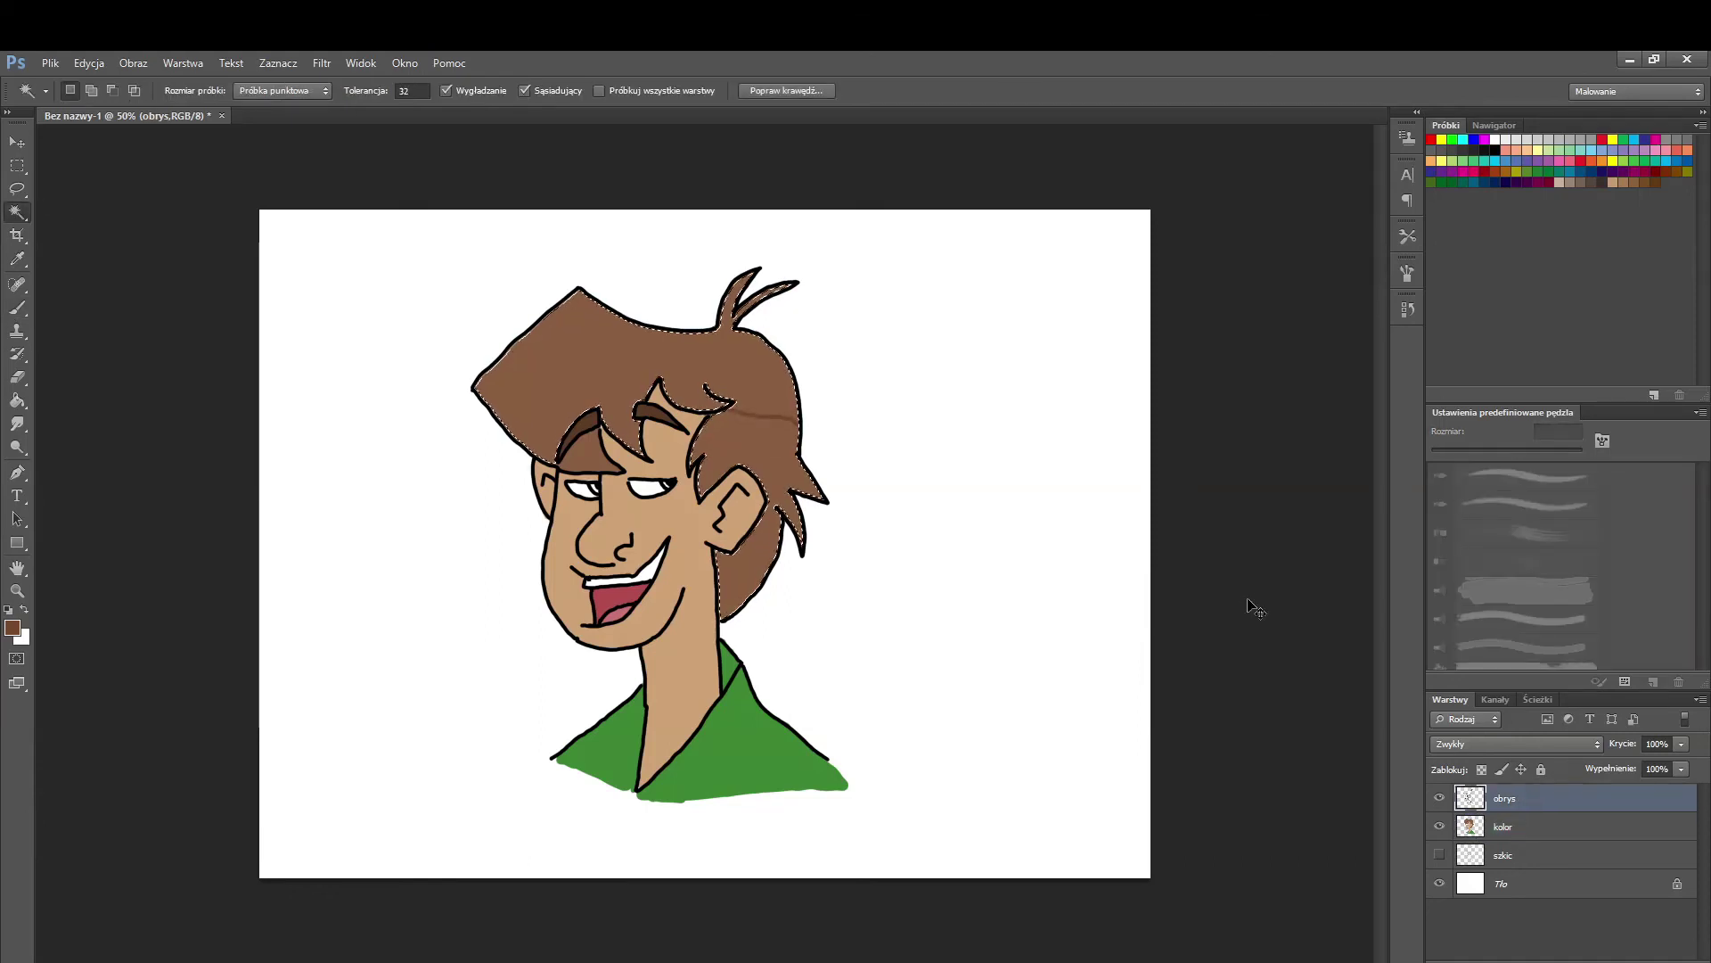
pyautogui.press('b')
pyautogui.rightClick(714, 486)
pyautogui.moveTo(740, 597)
pyautogui.mouseDown()
pyautogui.moveTo(793, 512)
pyautogui.moveTo(780, 477)
pyautogui.moveTo(825, 446)
pyautogui.mouseUp()
pyautogui.moveTo(708, 414); pyautogui.dragTo(794, 418)
pyautogui.hotkey('ctrl', 'd')
# Shade the forelock dark brown on the kolor layer with a 15 px brush.
pyautogui.click(1547, 826)
pyautogui.rightClick(680, 439)
pyautogui.click(709, 493)
pyautogui.moveTo(640, 446); pyautogui.dragTo(629, 433)
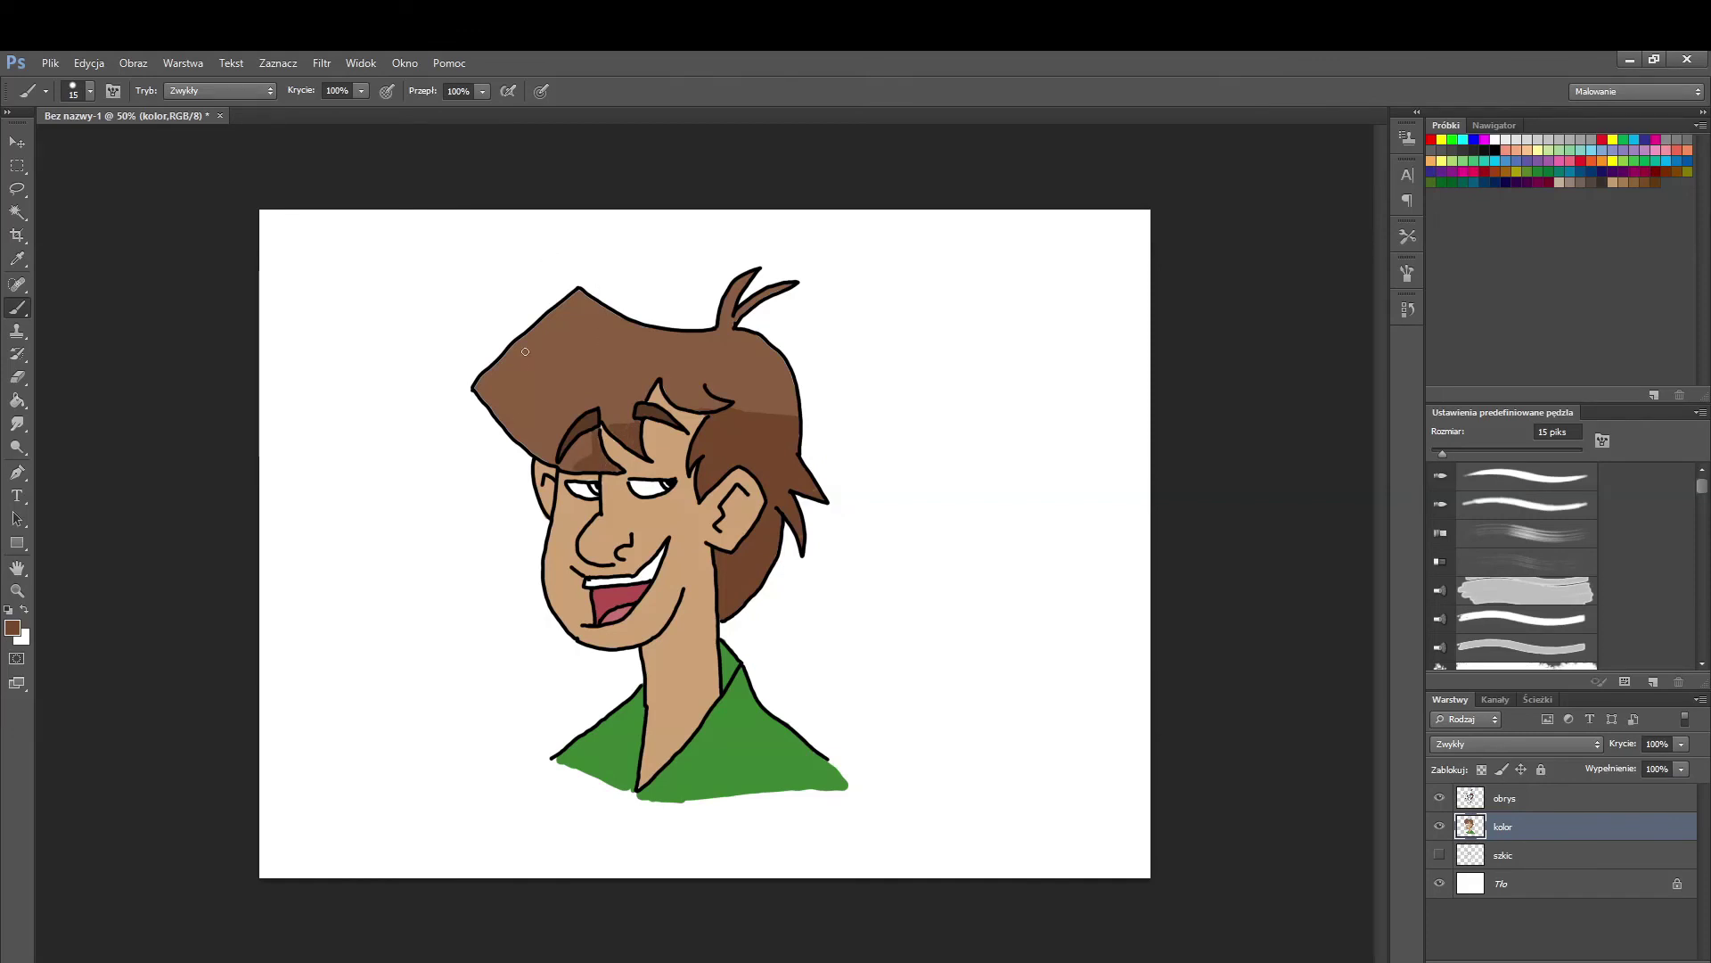
# Set the foreground colour to a darker skin tone and shade the neck, cheek, nose and ear with a 10 px brush.
pyautogui.click(12, 628)
pyautogui.click(431, 714)
pyautogui.click(435, 725)
pyautogui.click(757, 661)
pyautogui.rightClick(760, 645)
pyautogui.click(784, 688)
pyautogui.press('Return')
pyautogui.moveTo(677, 622); pyautogui.dragTo(647, 668)
pyautogui.moveTo(708, 508); pyautogui.dragTo(702, 525)
pyautogui.moveTo(581, 554); pyautogui.dragTo(611, 560)
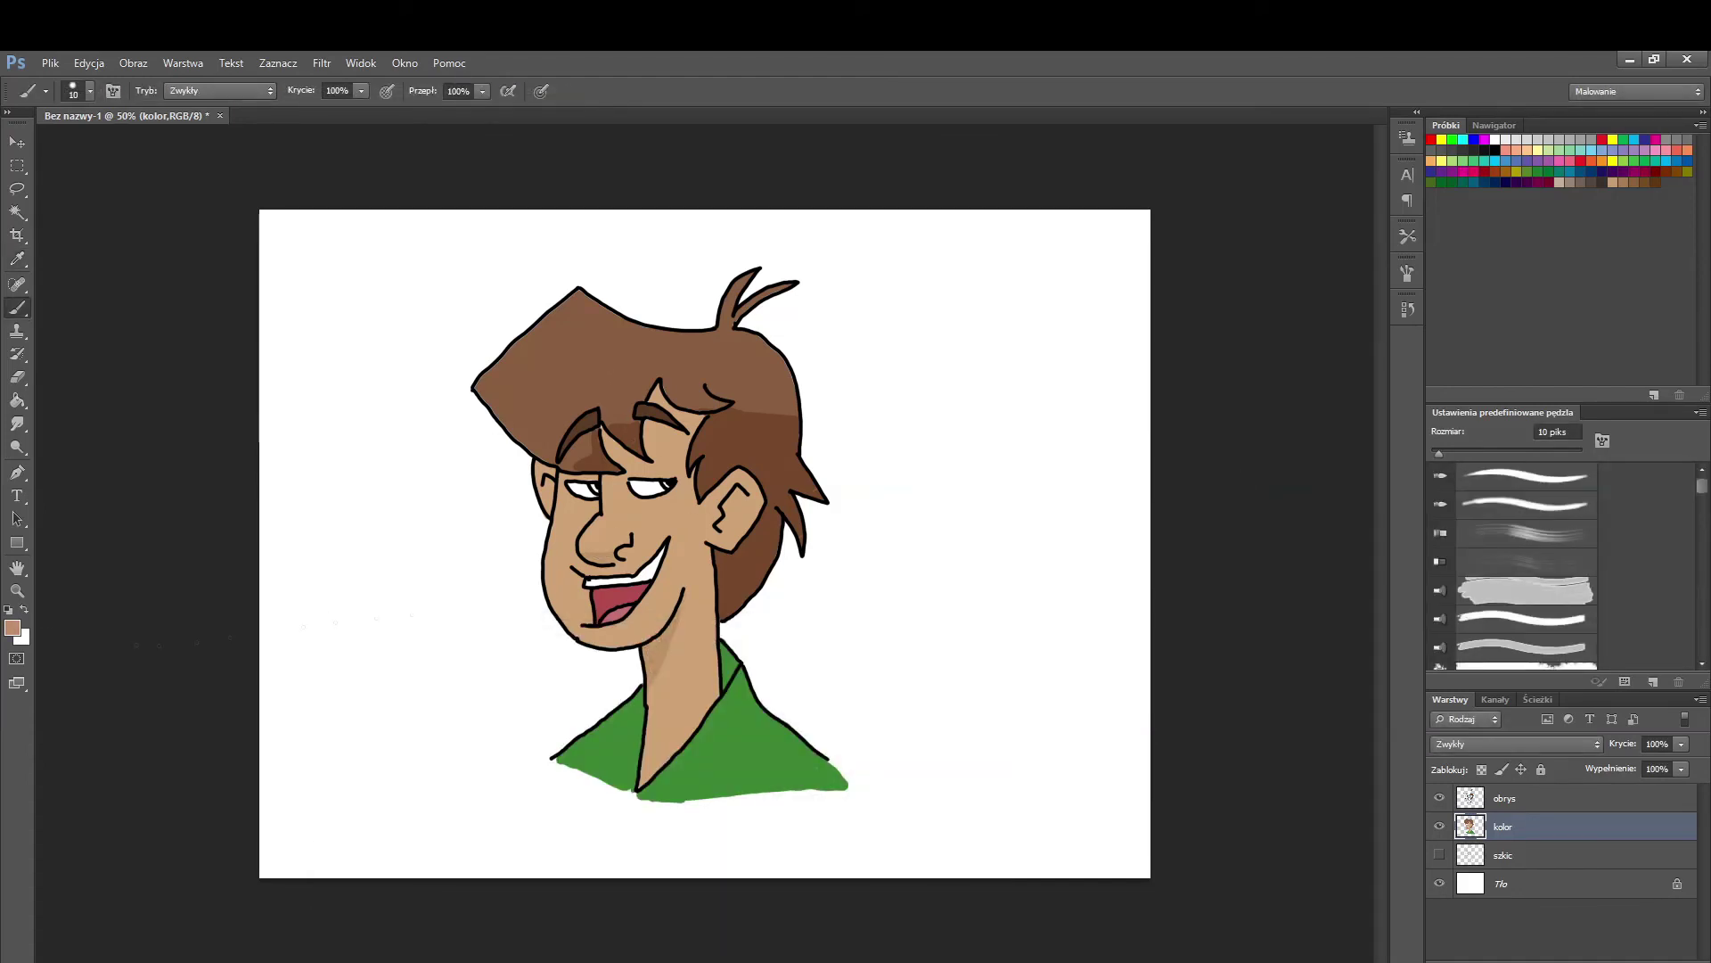
pyautogui.moveTo(738, 492); pyautogui.dragTo(722, 530)
# Set the foreground colour to the hair's brown and paint short stubble lines on the chin with a small brush.
pyautogui.click(12, 628)
pyautogui.click(624, 375)
pyautogui.click(757, 660)
pyautogui.rightClick(767, 651)
pyautogui.click(787, 714)
pyautogui.moveTo(606, 632); pyautogui.dragTo(606, 641)
pyautogui.moveTo(621, 631); pyautogui.dragTo(621, 641)
pyautogui.moveTo(632, 626); pyautogui.dragTo(619, 640)
pyautogui.moveTo(604, 631); pyautogui.dragTo(623, 638)
# Set the foreground colour to the skin tone of the cheek and adjust the brush size.
pyautogui.click(12, 628)
pyautogui.click(669, 517)
pyautogui.click(757, 660)
pyautogui.click(101, 69)
pyautogui.rightClick(695, 486)
pyautogui.click(714, 535)
# Set the foreground colour to the hair's brown, #8a5e41, and the brush size to 6 px.
pyautogui.click(11, 628)
pyautogui.click(624, 374)
pyautogui.click(756, 661)
pyautogui.rightClick(610, 599)
pyautogui.click(631, 642)
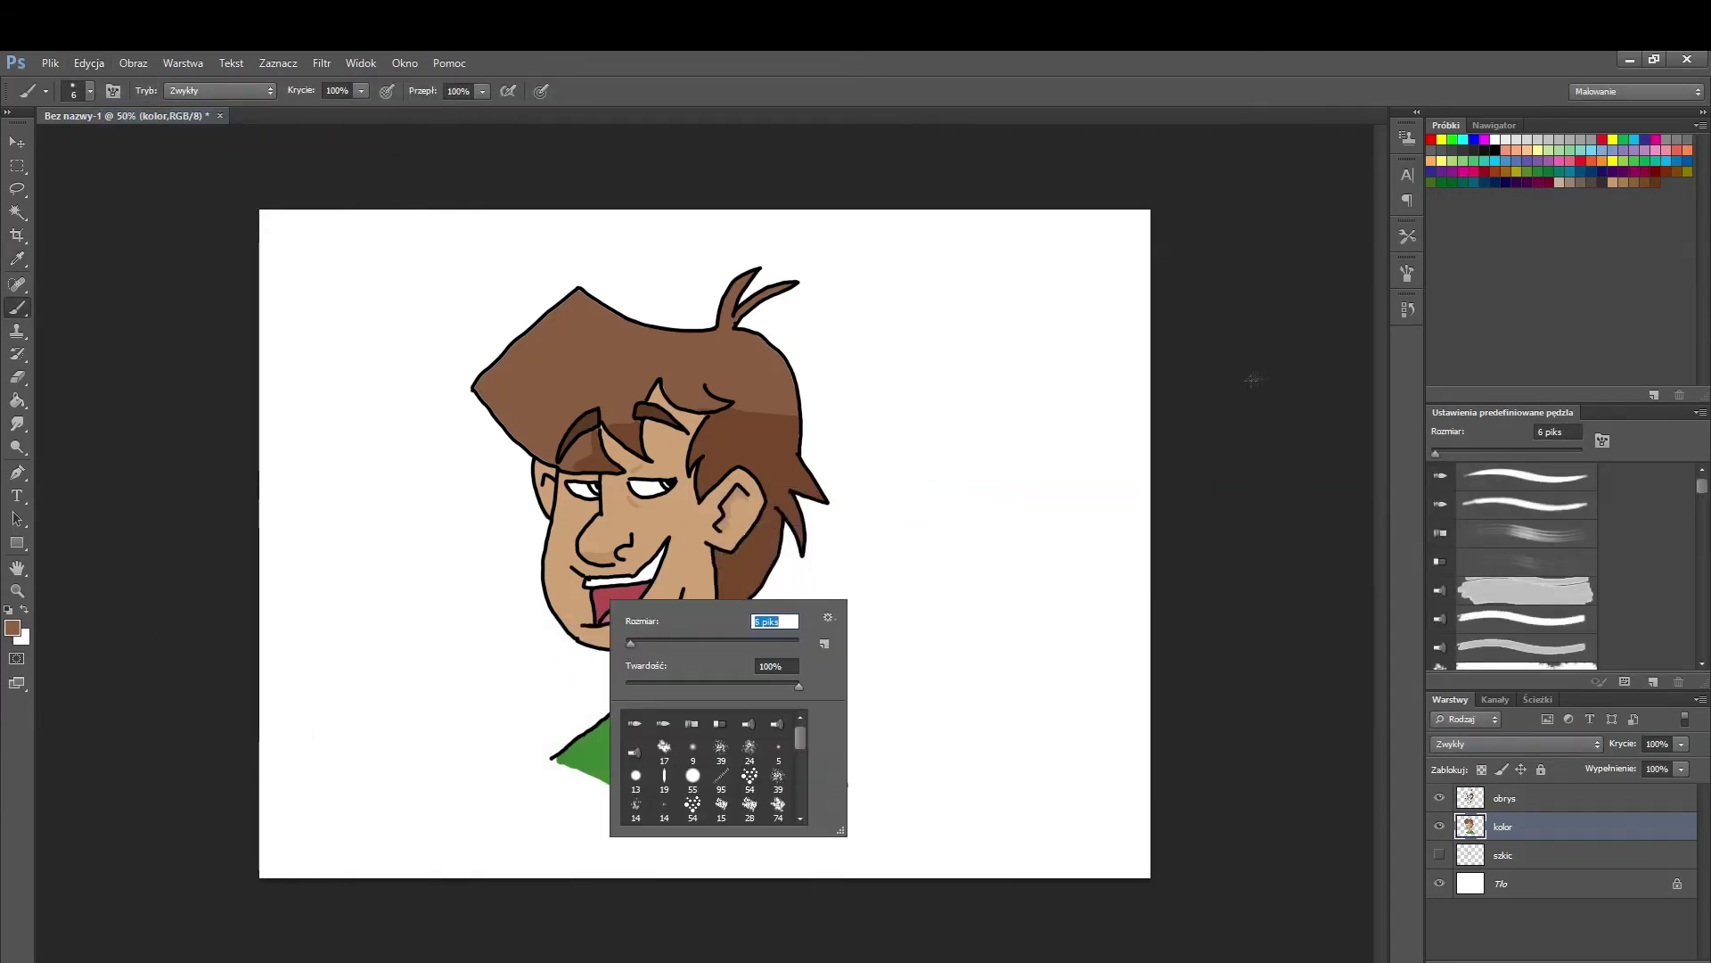
pyautogui.press('Return')
pyautogui.click(13, 628)
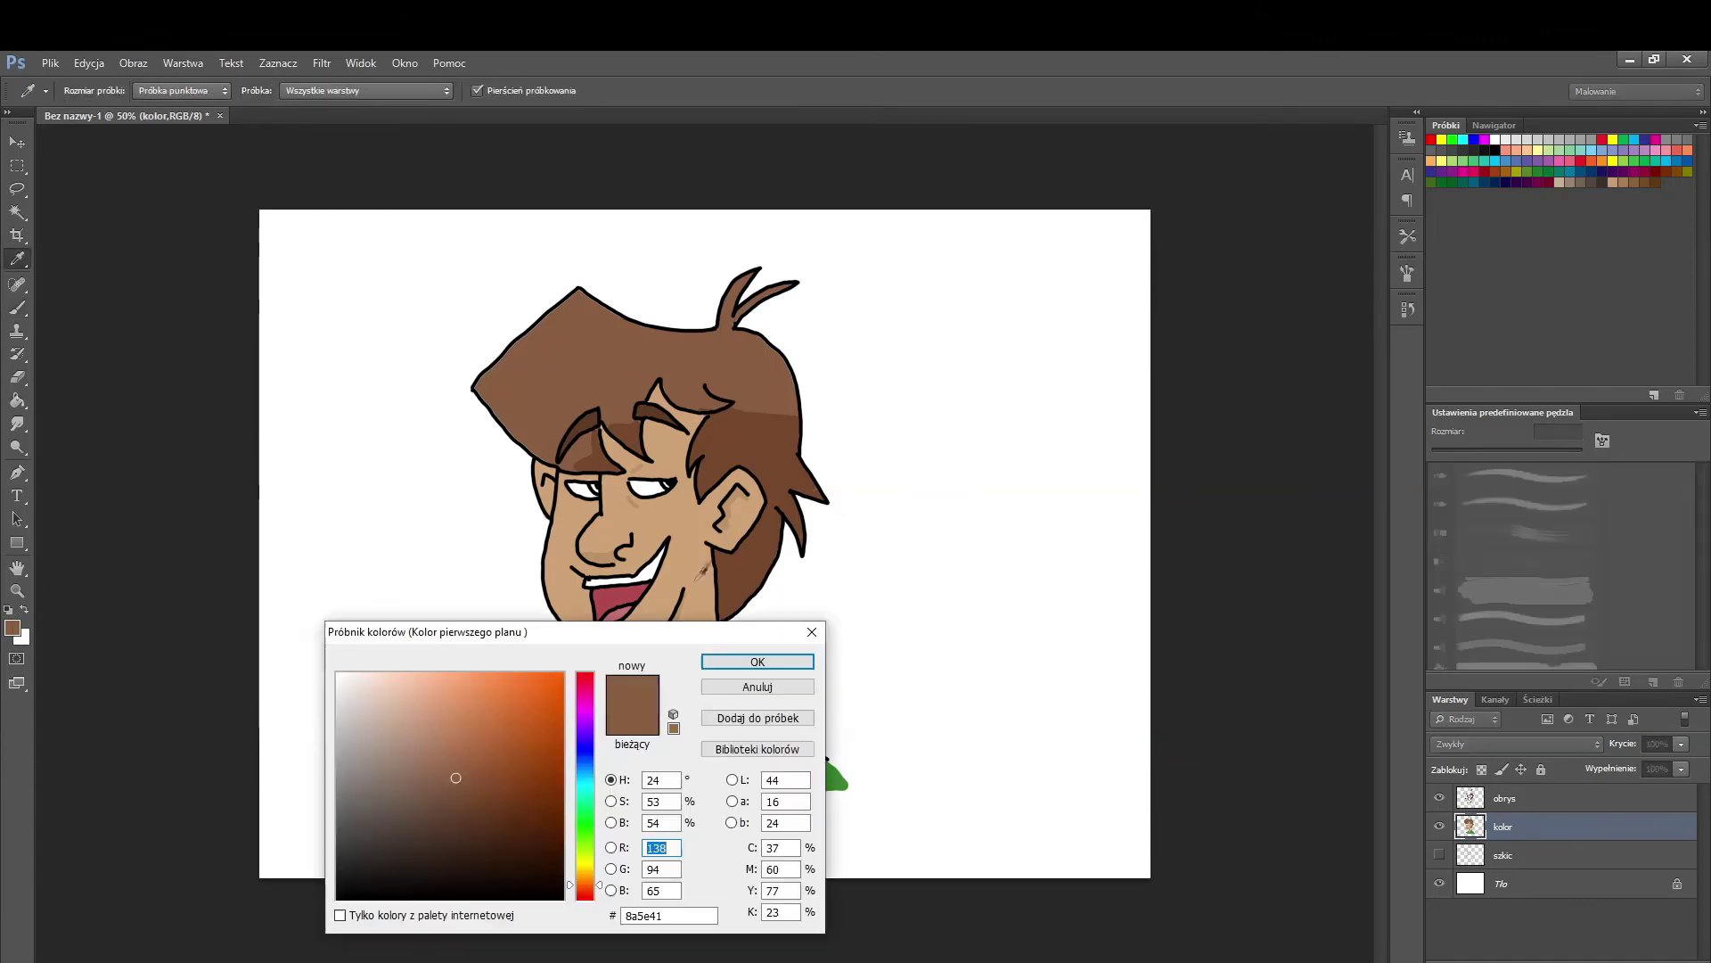
pyautogui.click(758, 664)
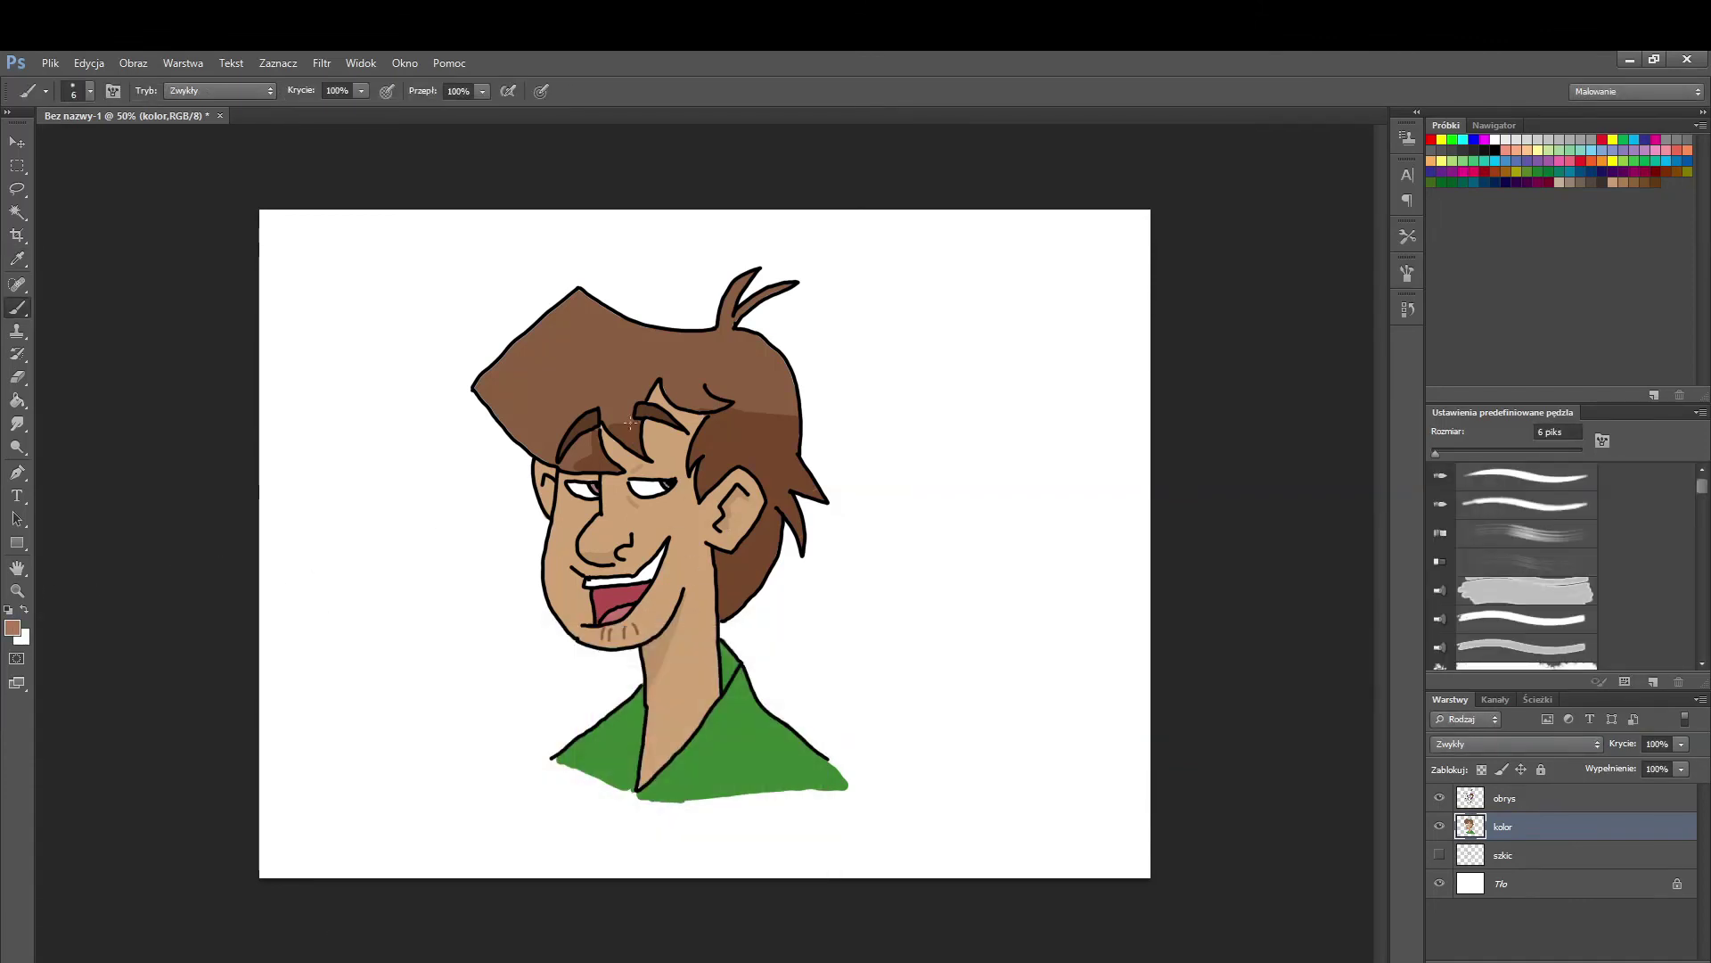
# Set the foreground colour to a darker brown and shade the eyebrows.
pyautogui.click(12, 628)
pyautogui.click(501, 806)
pyautogui.click(757, 664)
pyautogui.click(13, 627)
pyautogui.click(511, 829)
pyautogui.click(757, 664)
# Set the foreground colour to a darker green, shade the shirt's collar and shoulder, and set the brush size to 13 px.
pyautogui.click(13, 628)
pyautogui.click(834, 777)
pyautogui.click(477, 801)
pyautogui.click(757, 664)
pyautogui.moveTo(723, 680); pyautogui.dragTo(728, 667)
pyautogui.moveTo(759, 720)
pyautogui.mouseDown()
pyautogui.moveTo(805, 751)
pyautogui.moveTo(801, 777)
pyautogui.mouseUp()
pyautogui.rightClick(778, 734)
pyautogui.click(1298, 531)
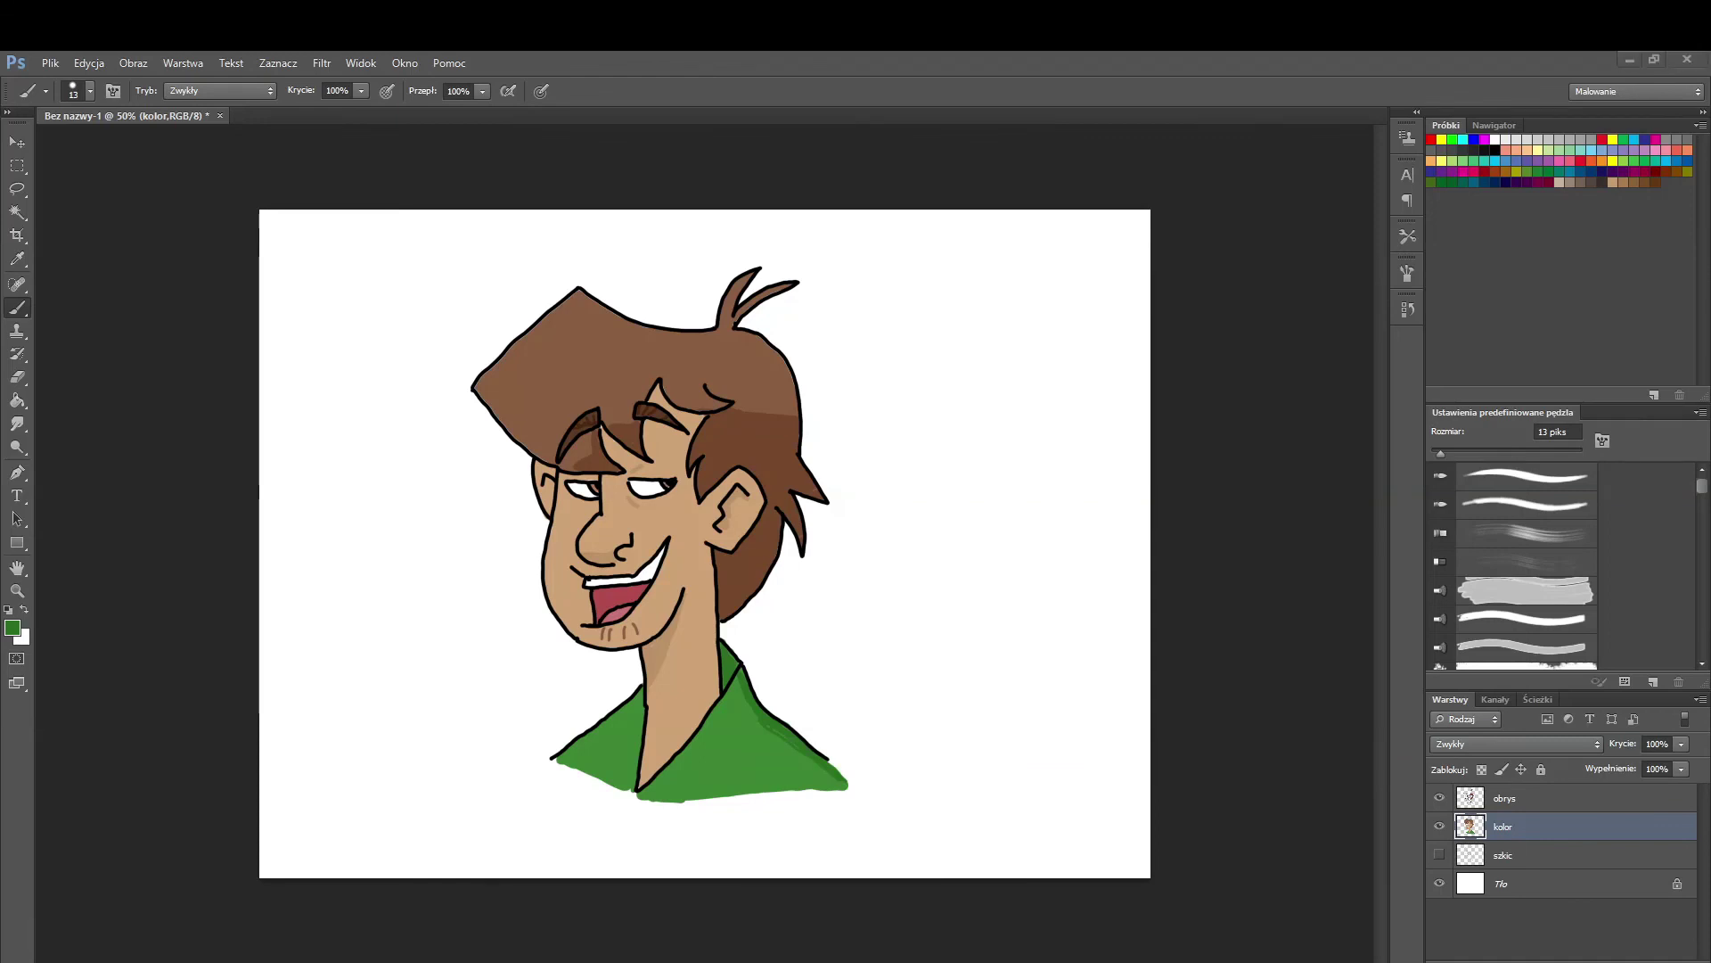